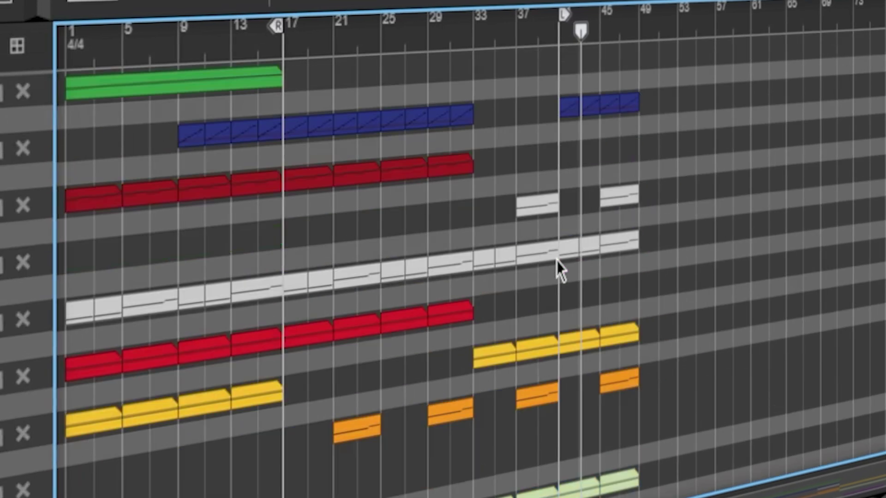
- Scroll the rack down and back up to bring the Quad Note Generator into view
scroll(558, 276, "down", 10)
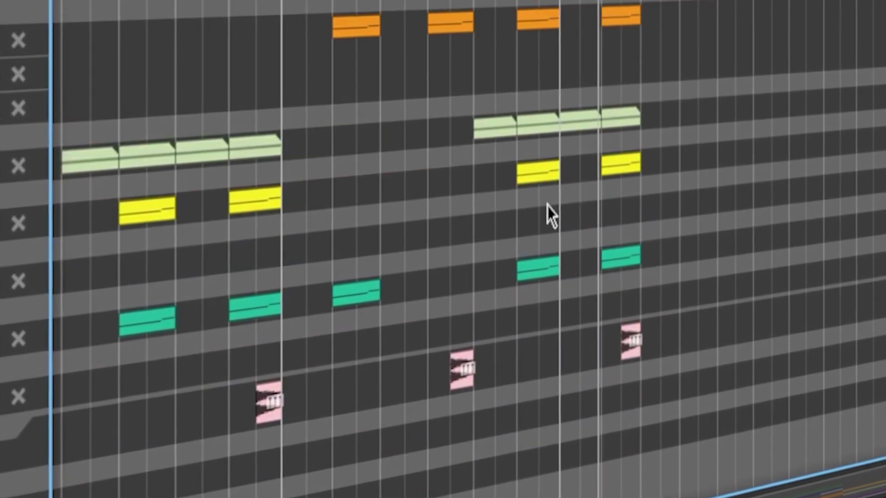
scroll(548, 214, "up", 5)
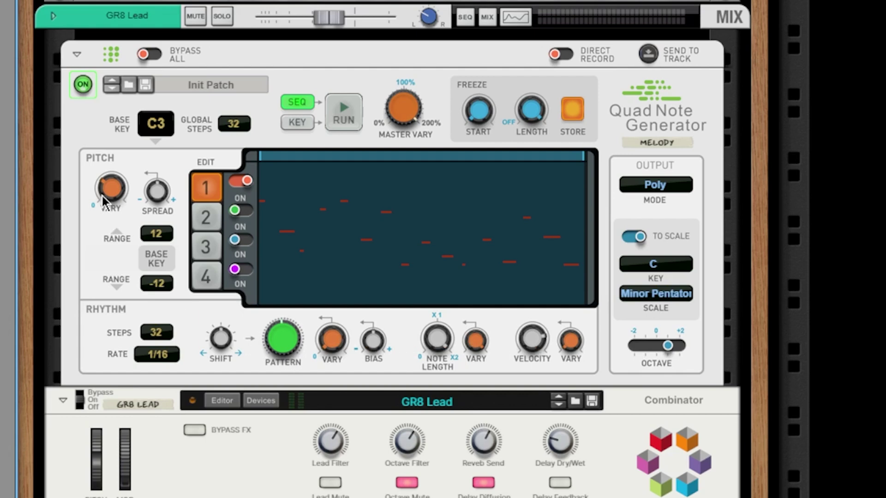
- Inspect Line 1 Pitch Vary at 30% with a ±12 range around base key C3
mouse_move(105, 190)
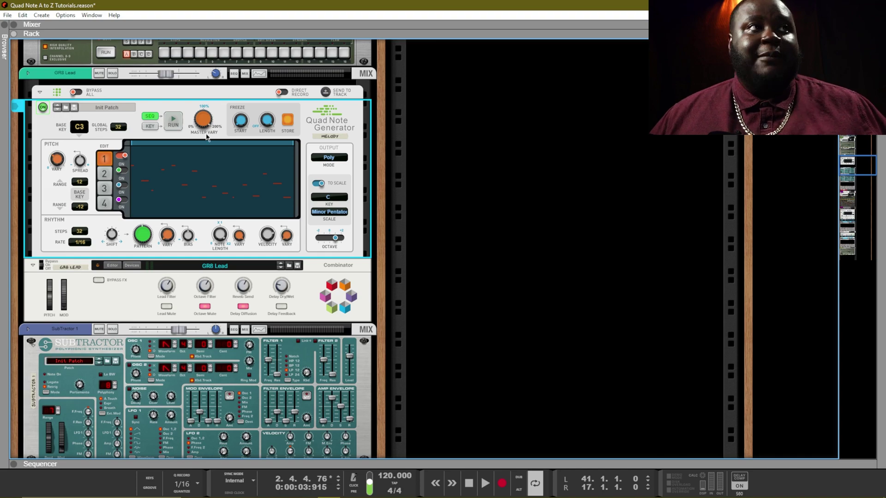
- Drag the freeze region to start at step 0 and extend it across all 32 steps
left_click_drag(259, 117, 267, 143)
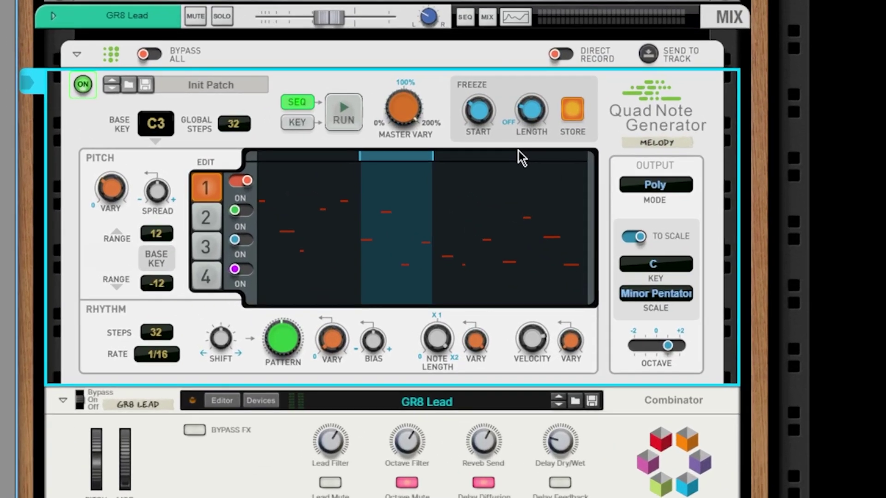
left_click_drag(478, 110, 477, 116)
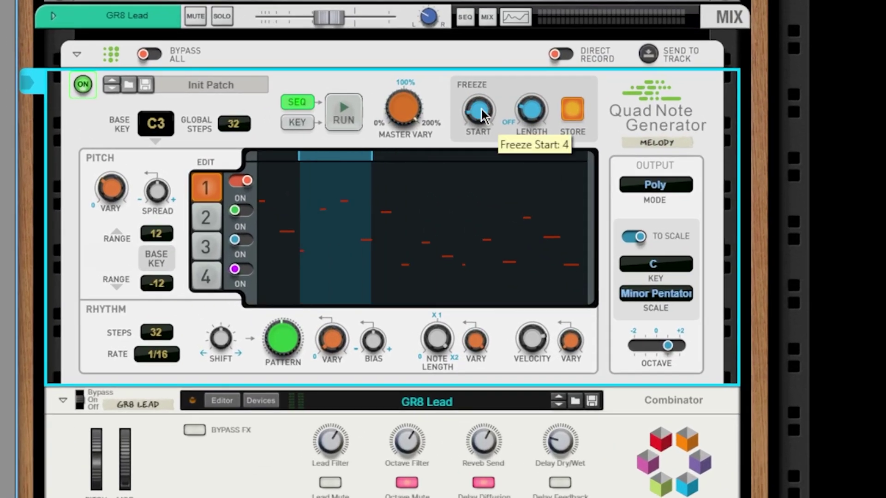
left_click_drag(530, 111, 531, 102)
left_click_drag(466, 110, 475, 144)
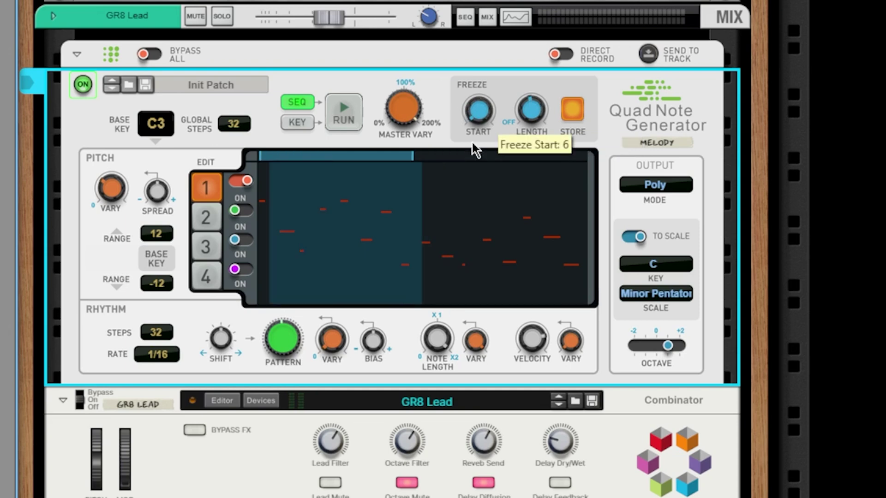
left_click_drag(531, 121, 542, 62)
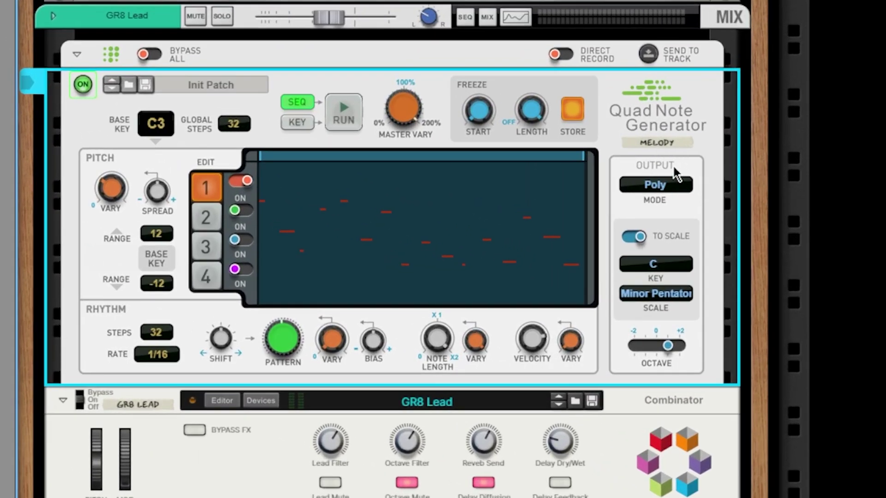
- Open the Output Mode list showing Poly, Mono High, Mono Low, Mono Last and Mono Line
left_click(648, 185)
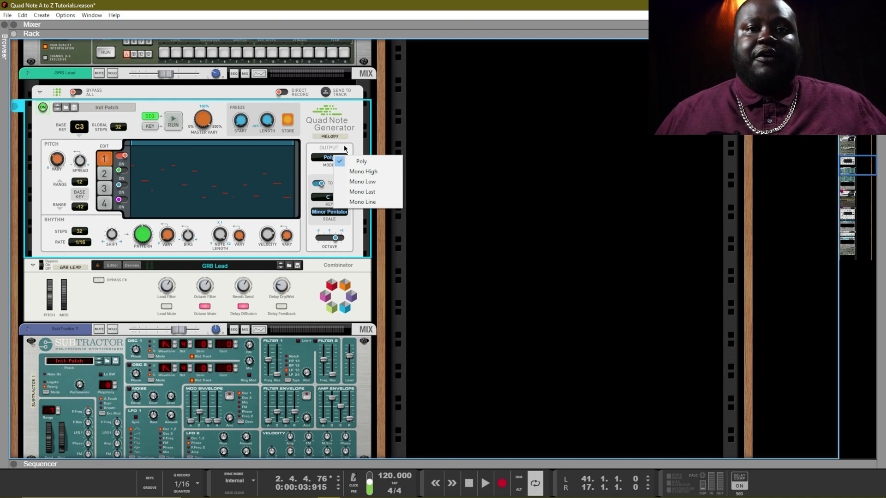
- Close the Output Mode list on Poly, then review the Key and Scale lists, keeping C Minor Pentatonic
left_click(364, 161)
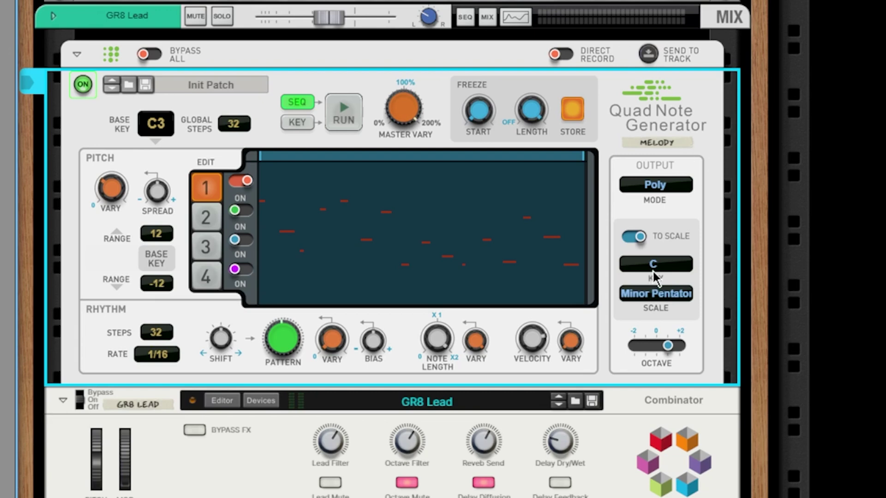
left_click(678, 256)
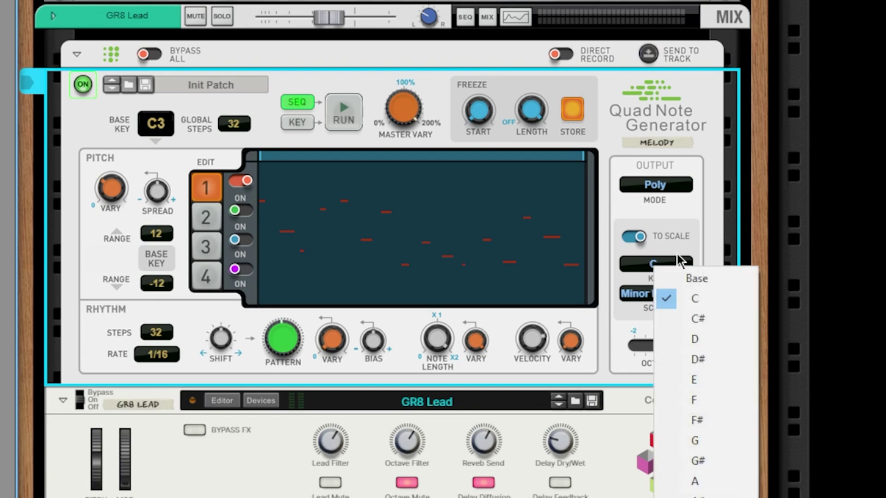
left_click(728, 249)
left_click(678, 297)
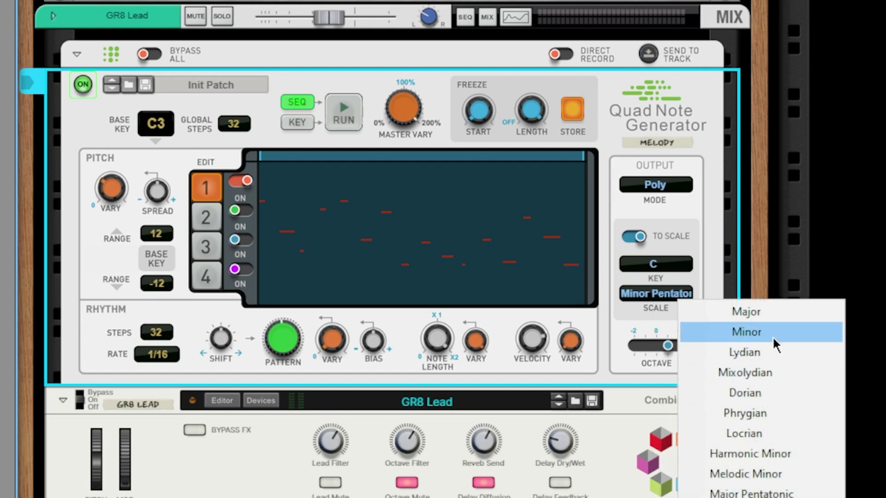
left_click(742, 270)
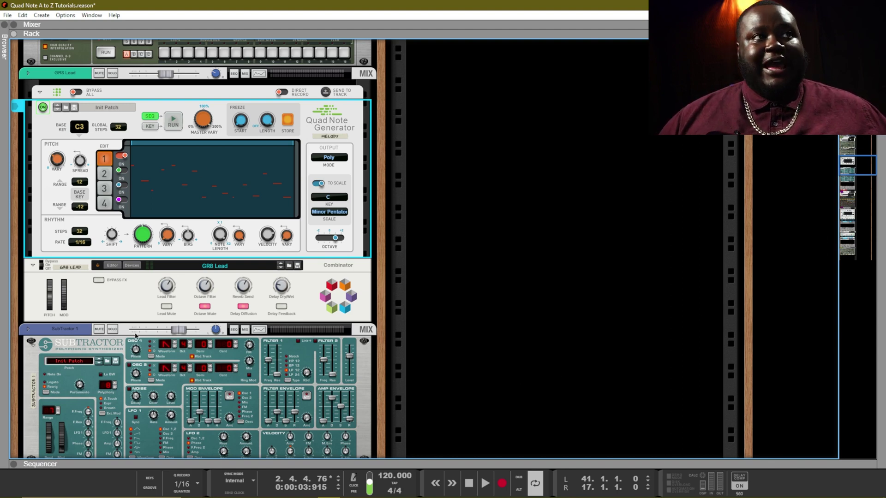
- Add a Quad Note Generator player to GR8 Lead, switch it to SEQ and run it
mouse_move(864, 191)
left_mouse_down()
mouse_move(866, 178)
mouse_move(858, 199)
left_mouse_up()
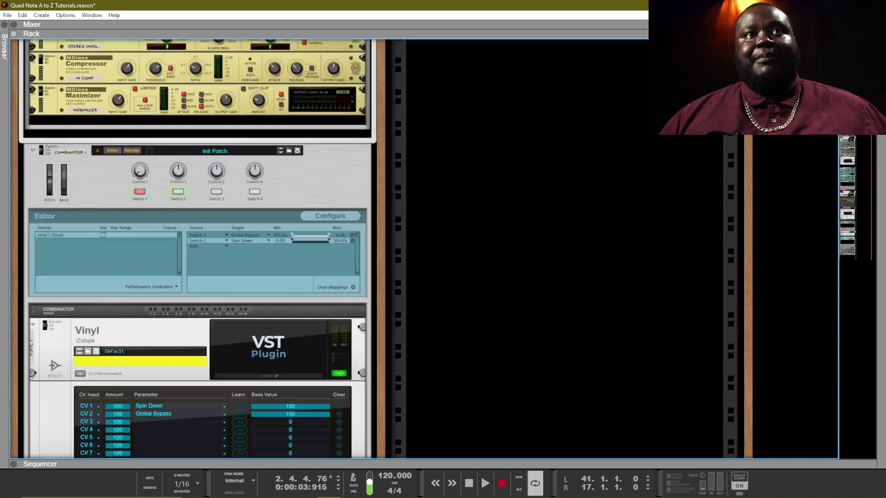
scroll(194, 249, "up", 6)
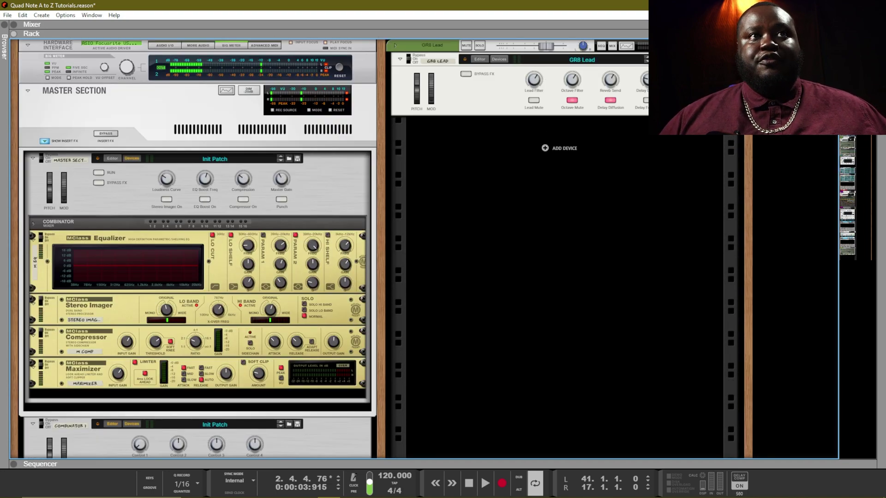
right_click(672, 102)
mouse_move(735, 235)
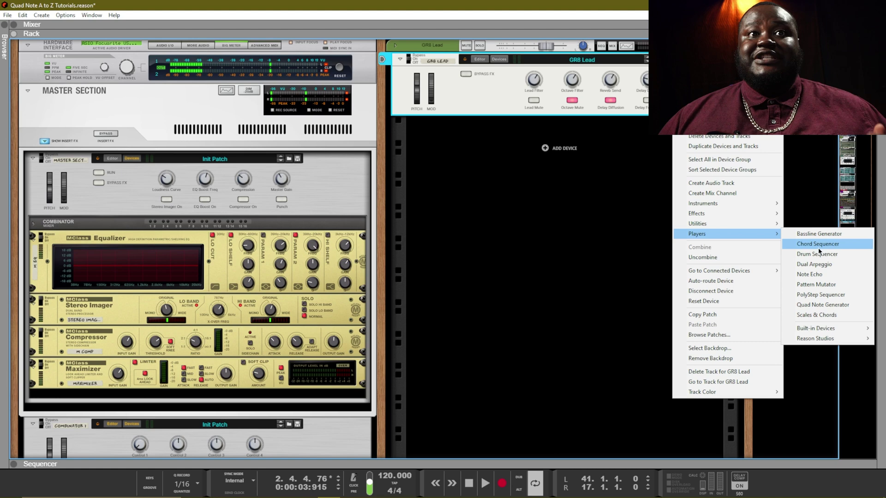
left_click(824, 305)
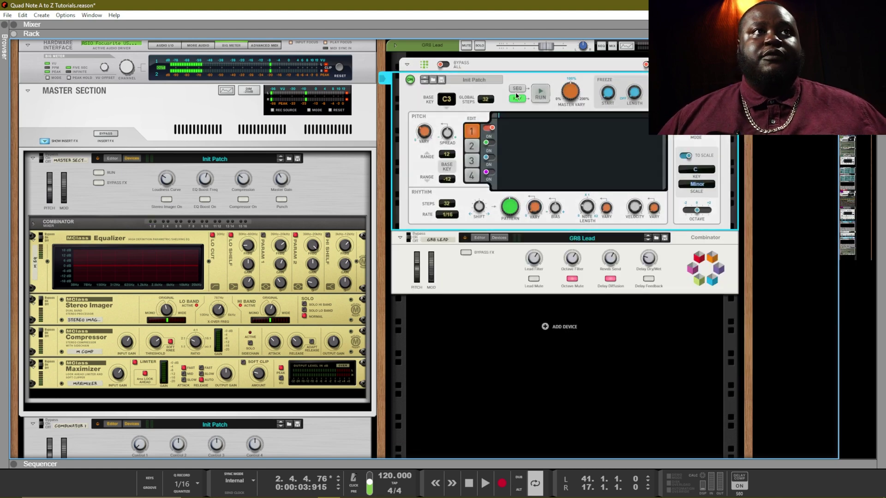
left_click(517, 89)
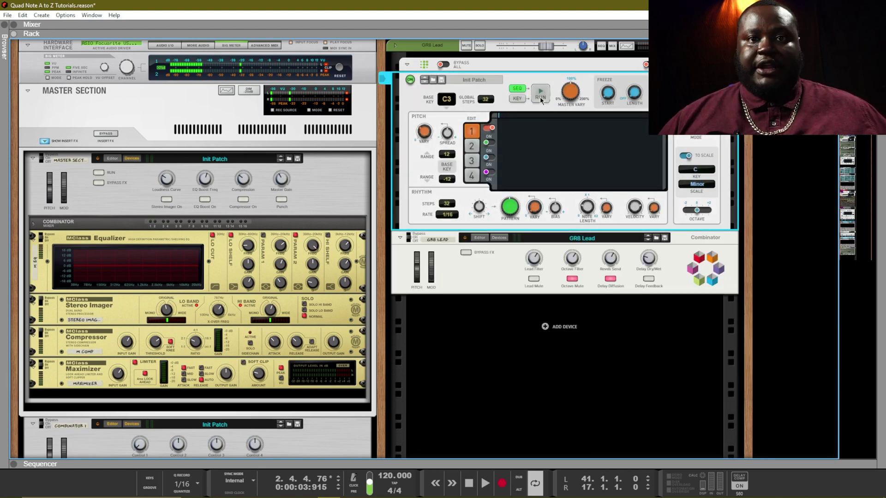
left_click(541, 94)
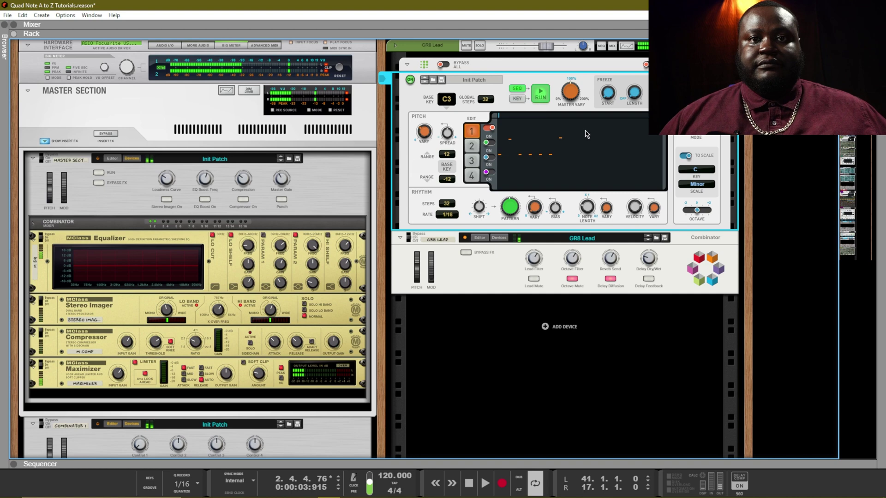
left_click(543, 99)
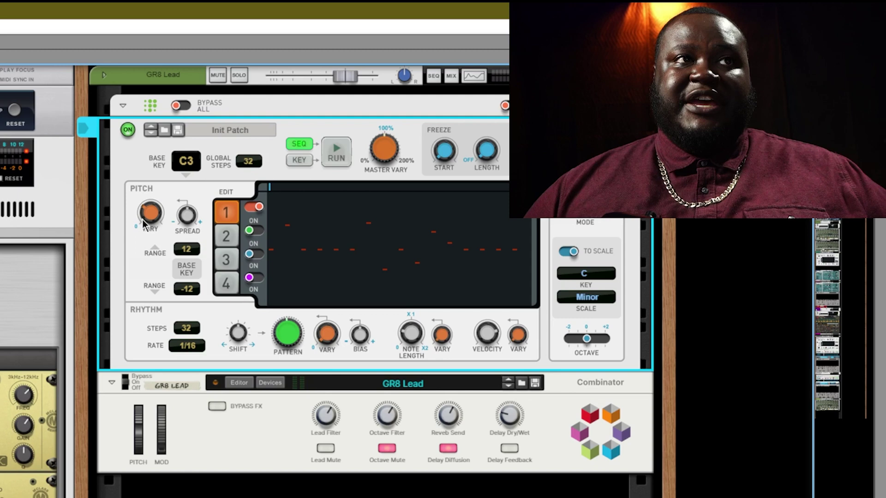
mouse_move(147, 221)
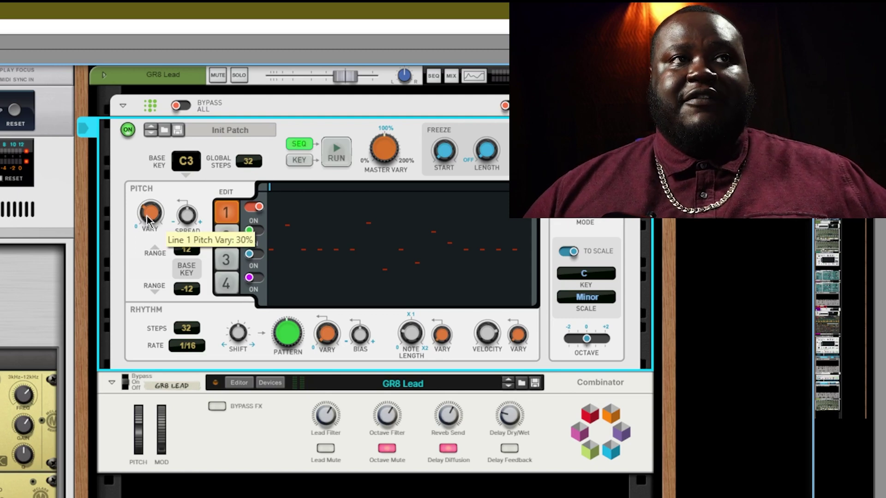
mouse_move(184, 220)
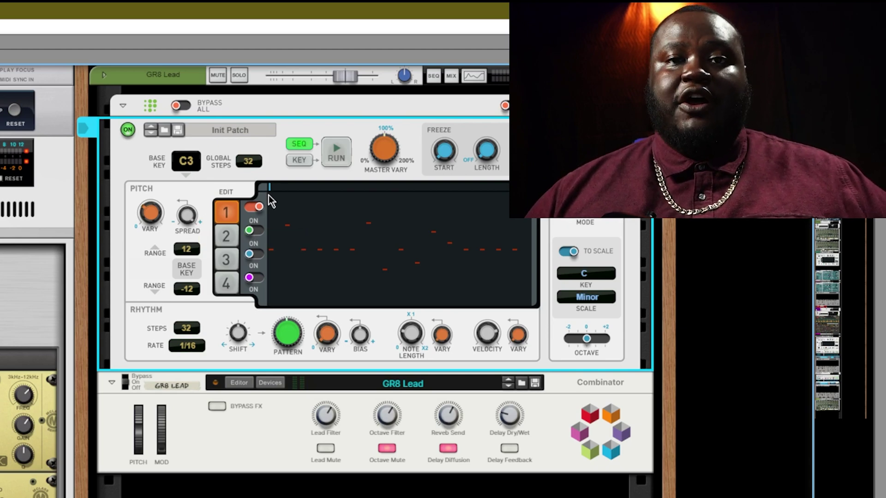
left_click(341, 155)
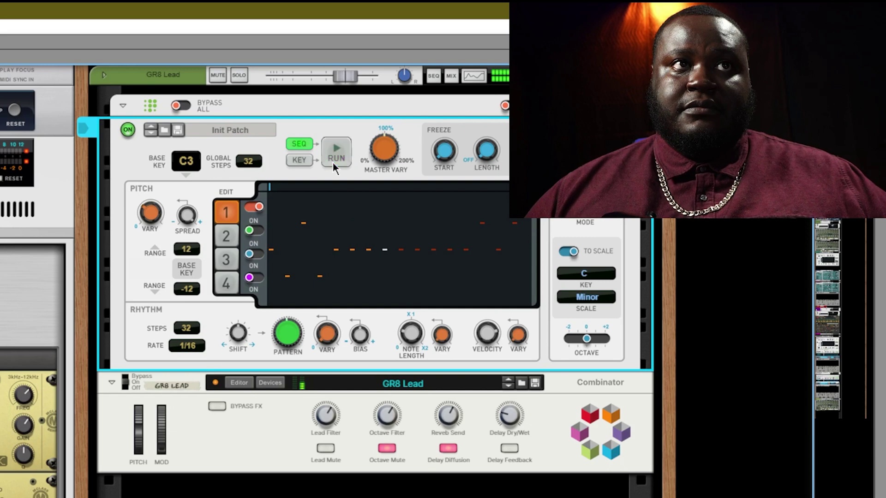
left_click(333, 162)
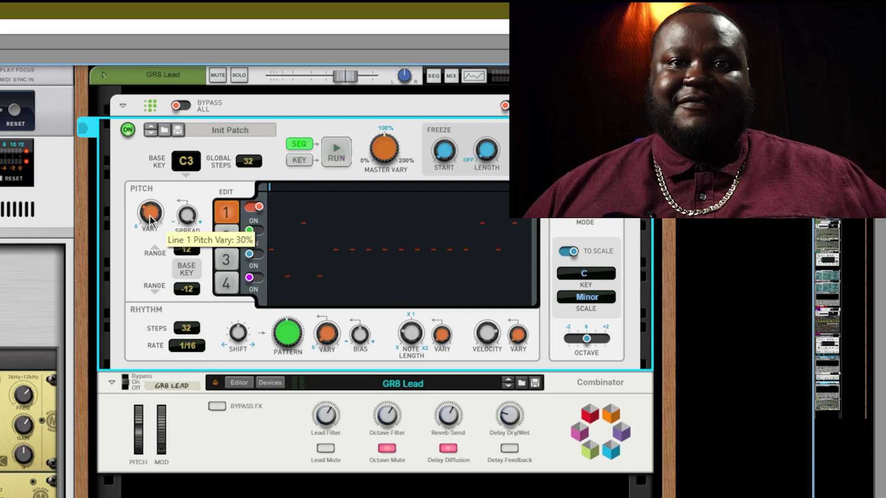
left_click_drag(150, 216, 174, 136)
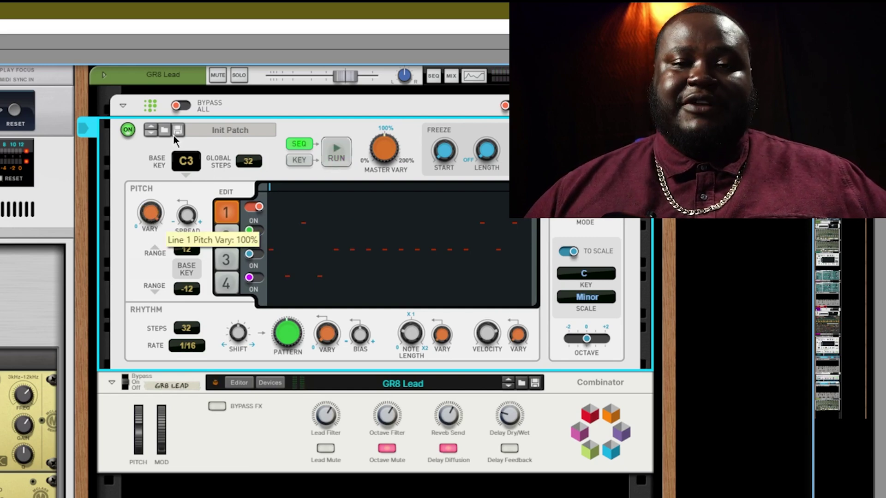
left_click(344, 152)
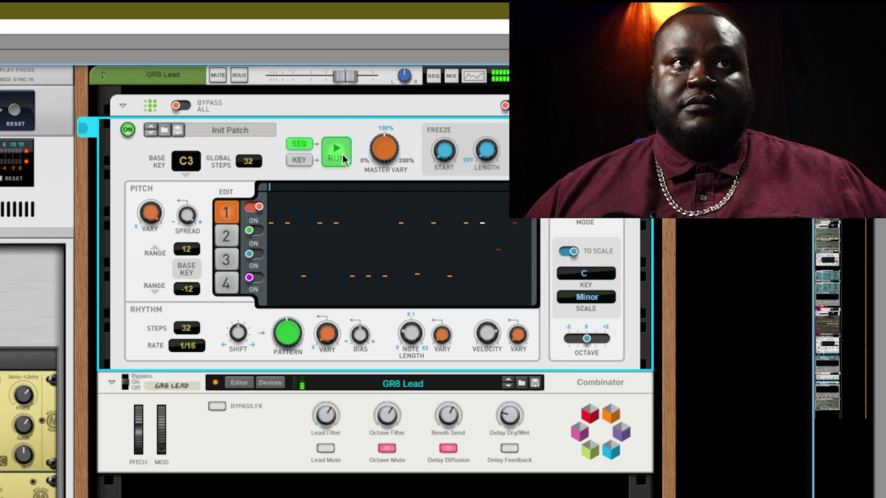
left_click(342, 157)
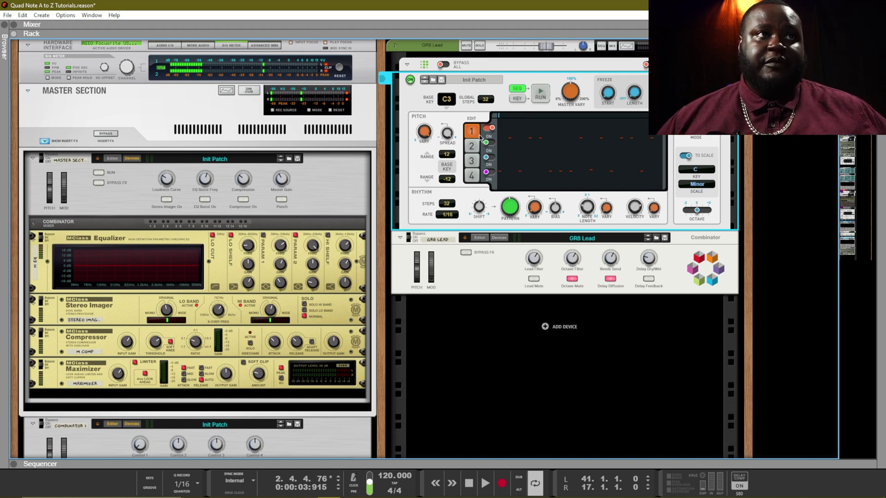
left_click(540, 98)
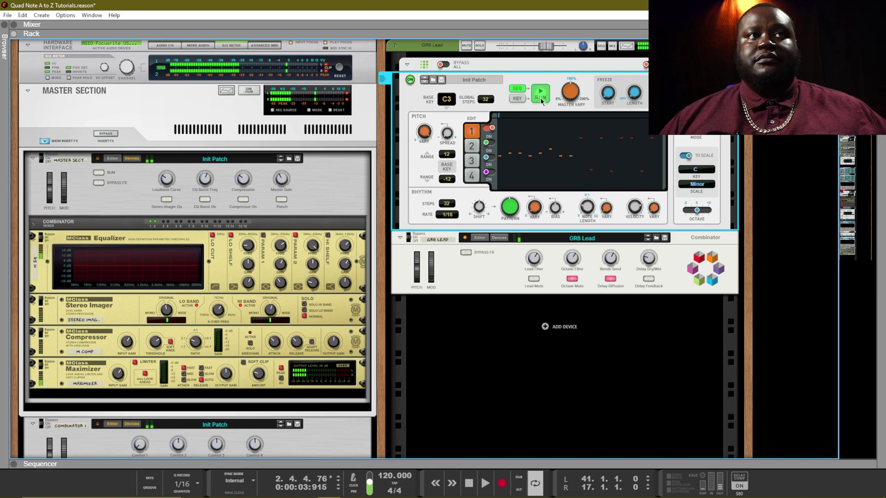
left_click(541, 99)
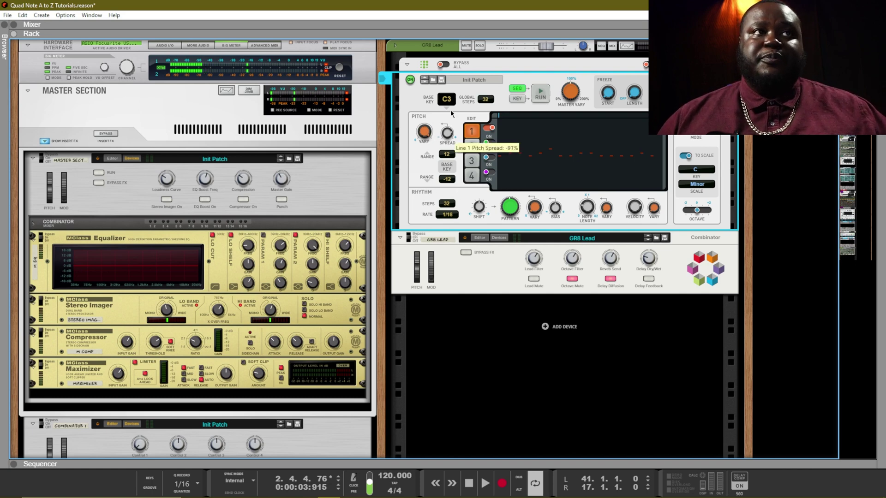
left_click(538, 99)
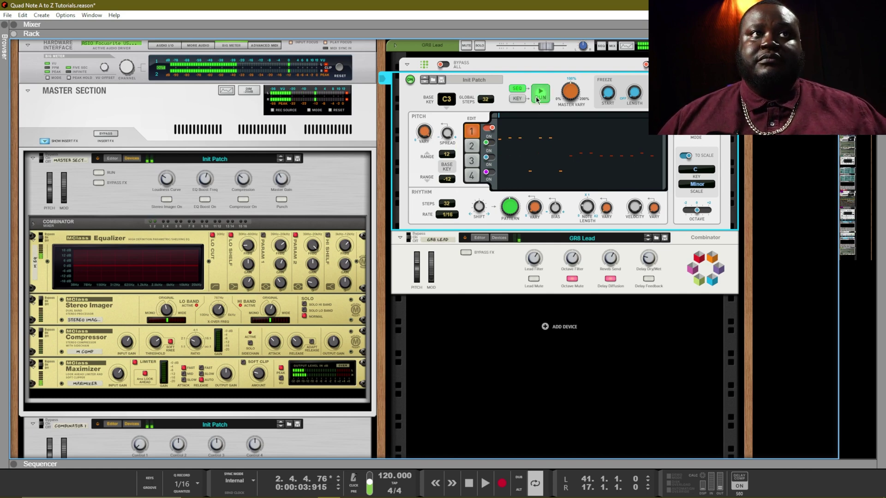
left_click(539, 98)
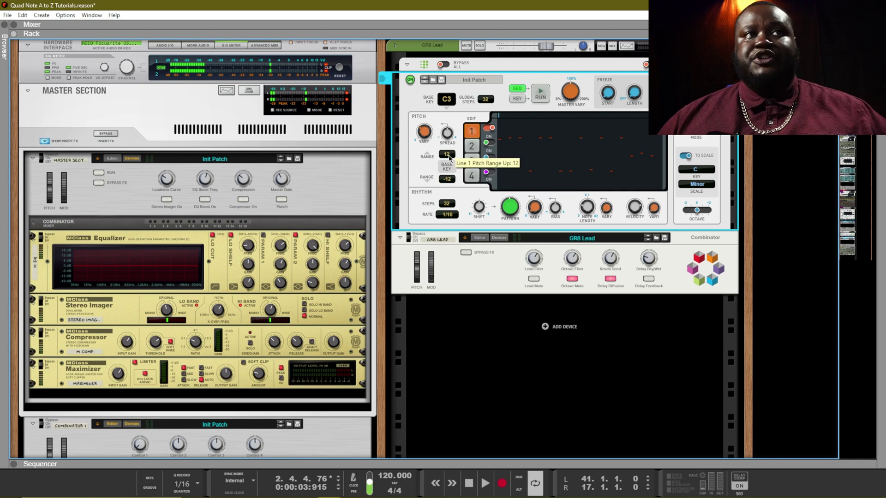
left_click_drag(448, 158, 473, 26)
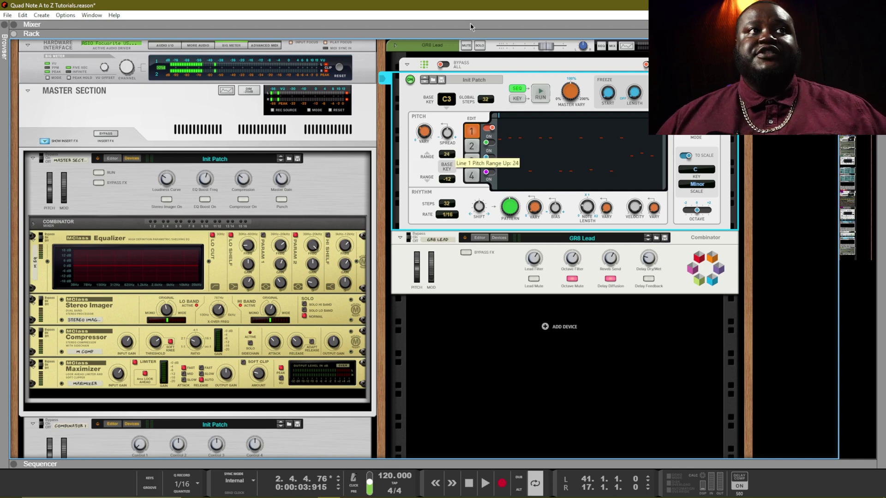
left_click_drag(449, 180, 442, 378)
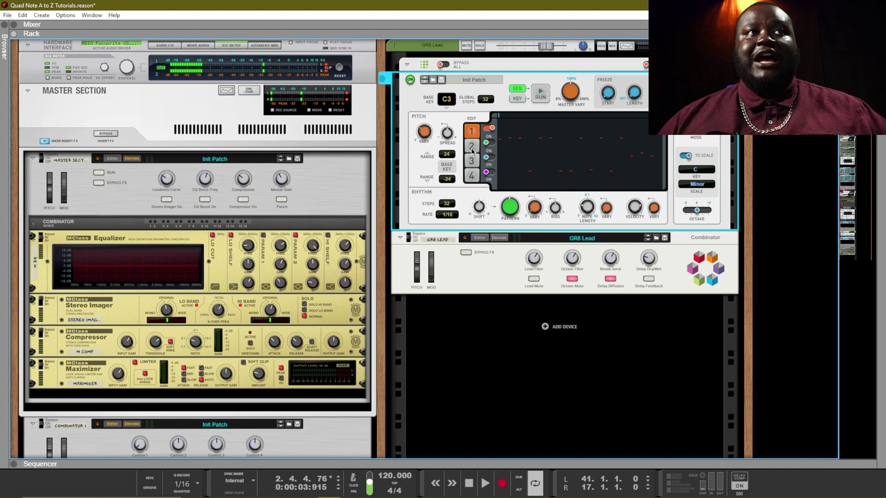
left_click(540, 94)
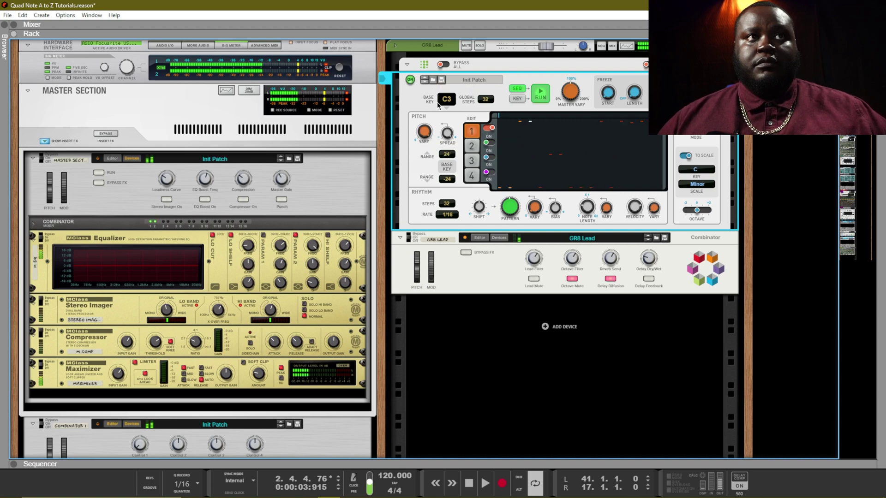
left_click(540, 94)
left_click_drag(447, 154, 493, 82)
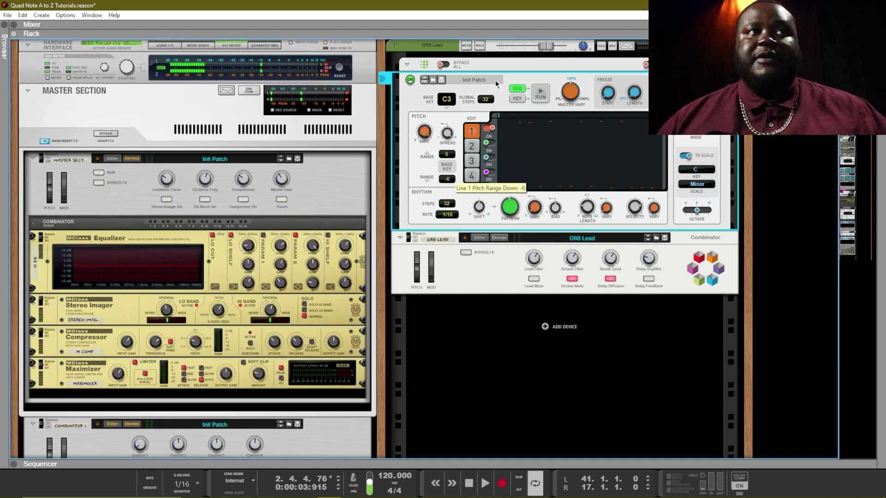
left_click_drag(448, 180, 467, 152)
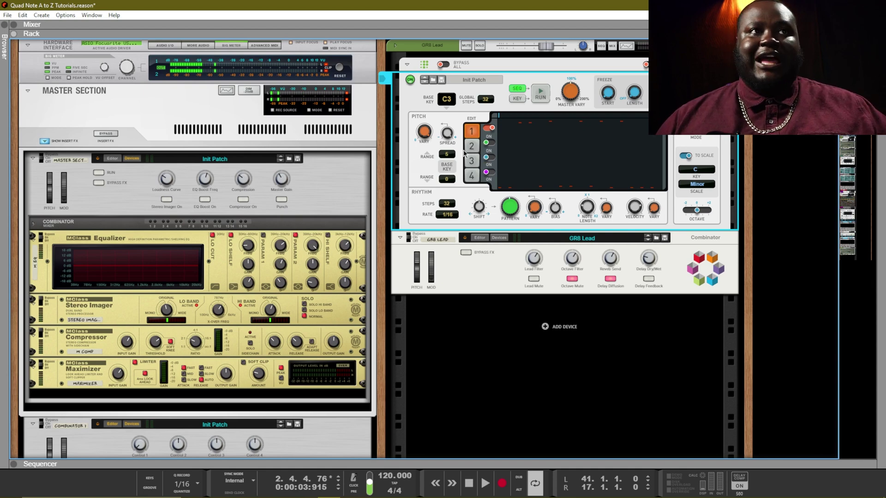
left_click(541, 96)
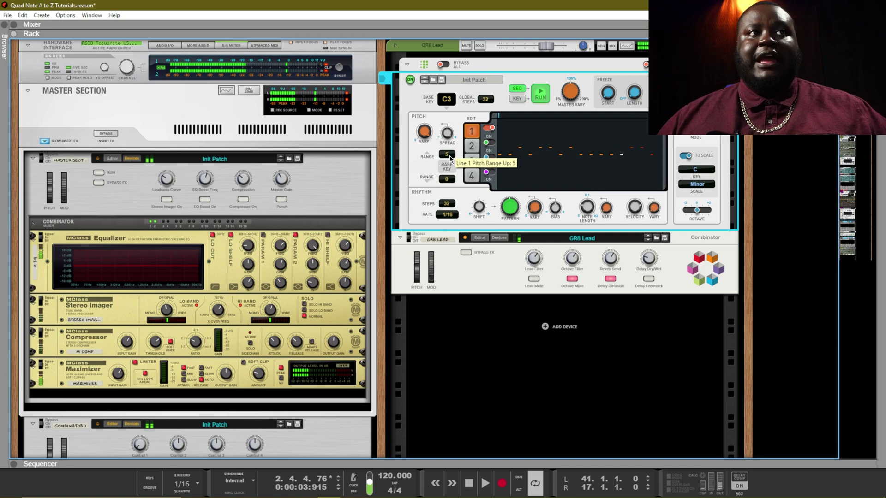
key("space")
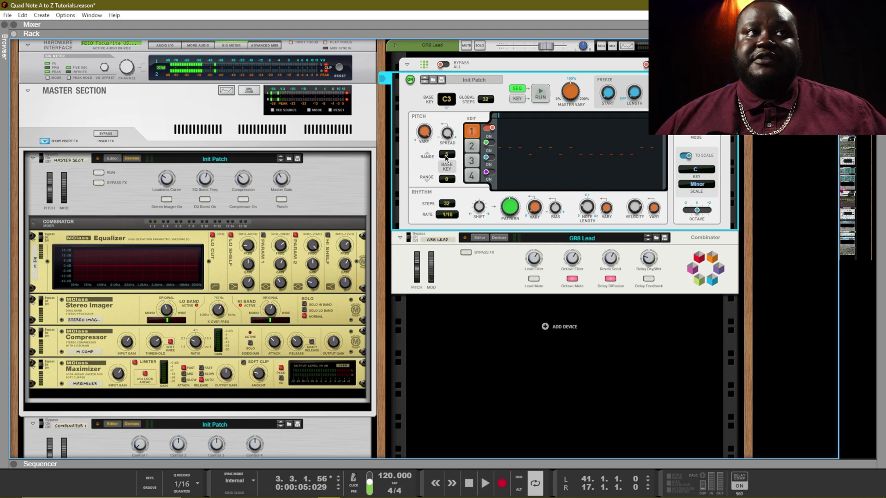
left_click_drag(447, 155, 458, 129)
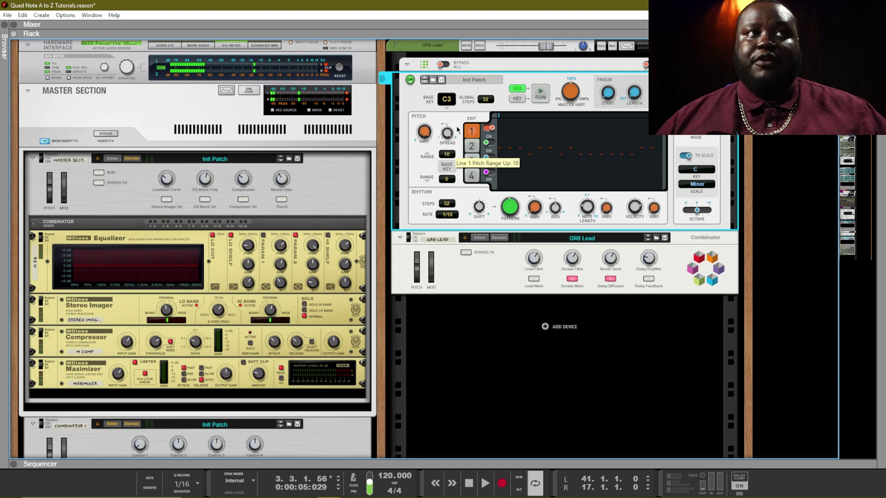
left_click(548, 94)
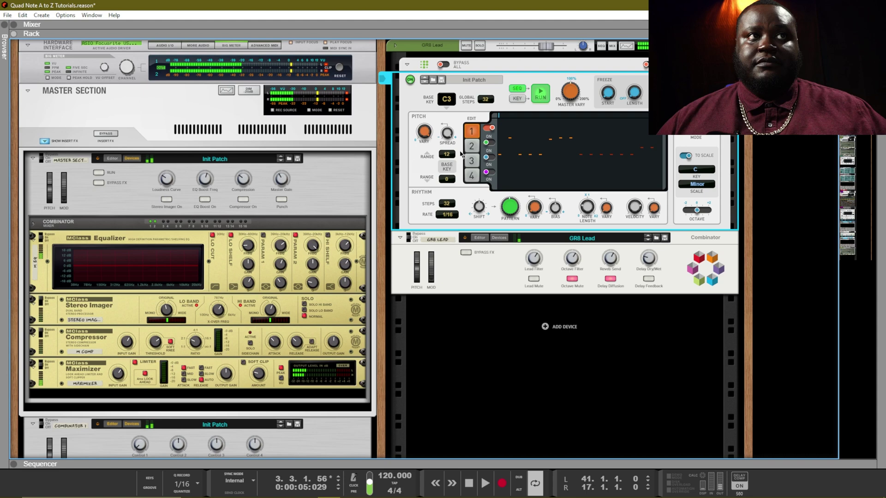
left_click_drag(453, 156, 456, 148)
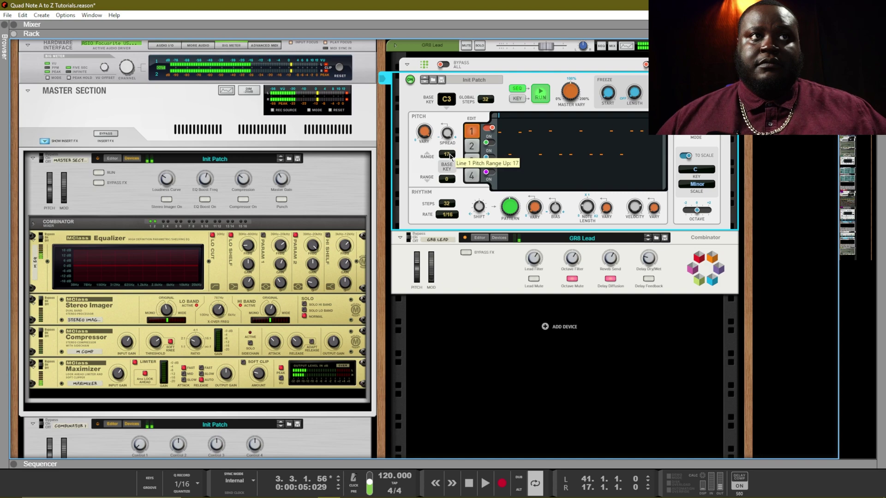
left_click(542, 96)
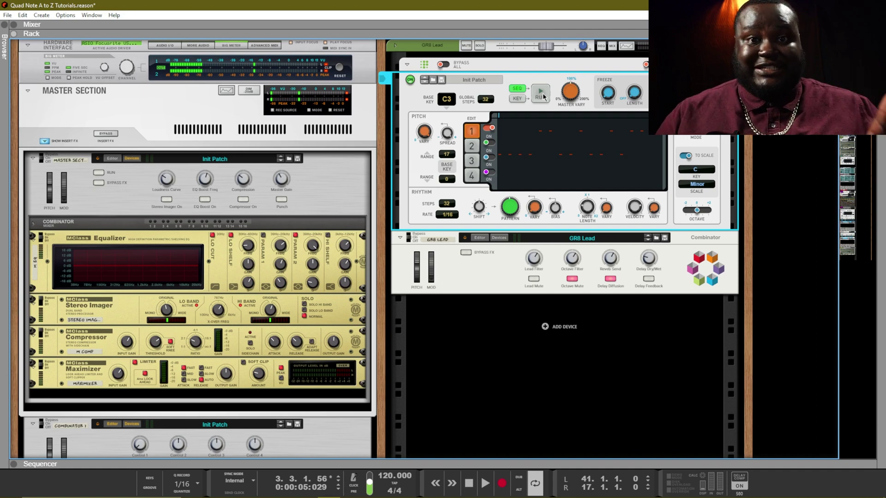
left_click_drag(447, 179, 464, 210)
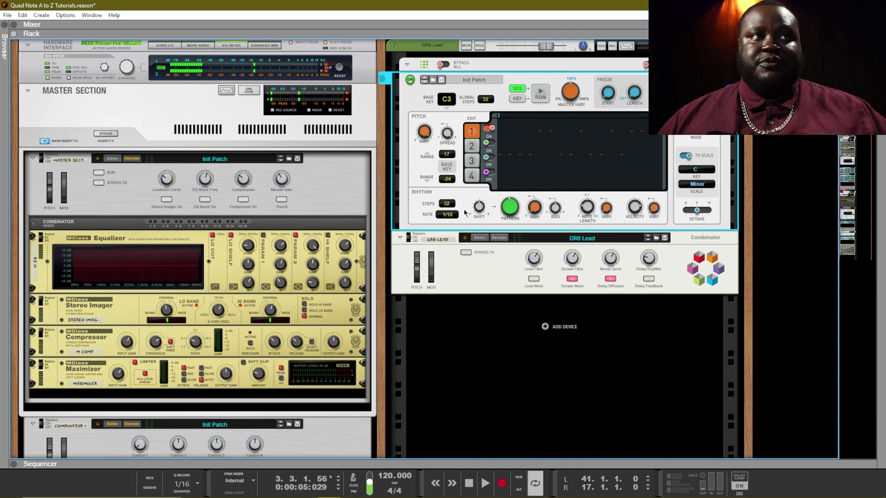
left_click_drag(446, 161, 446, 175)
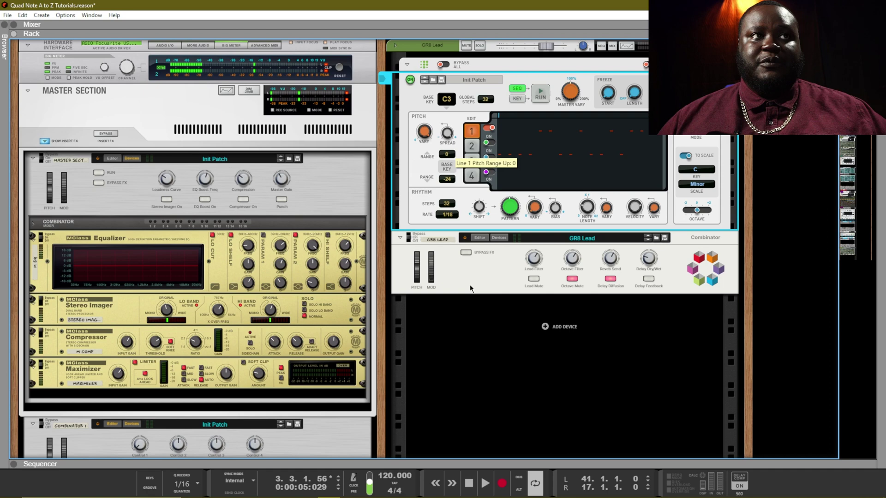
left_click(541, 94)
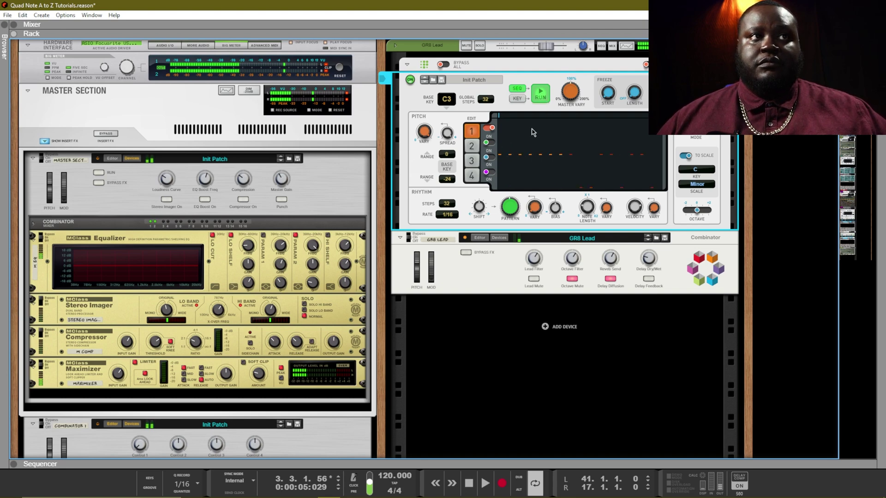
left_click(541, 94)
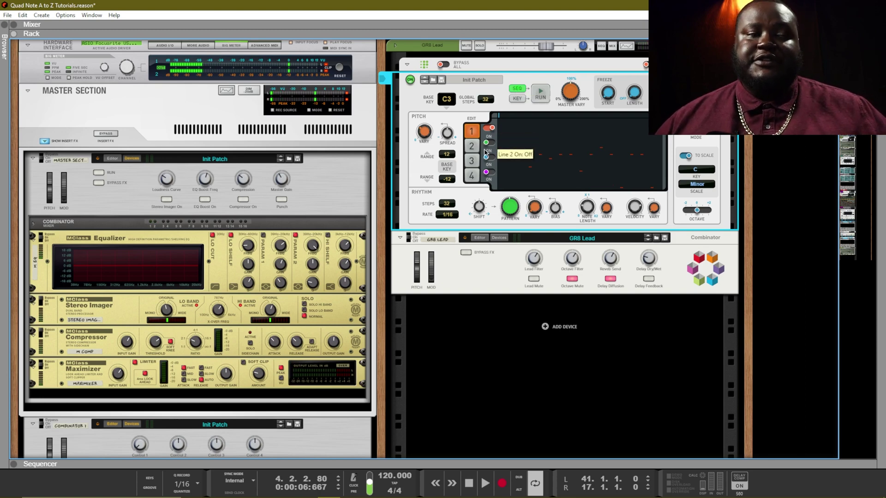
- Try line 1's rhythm rate at 1/4, return it to 1/16 and start the player
left_click_drag(450, 220, 450, 216)
left_click(452, 217)
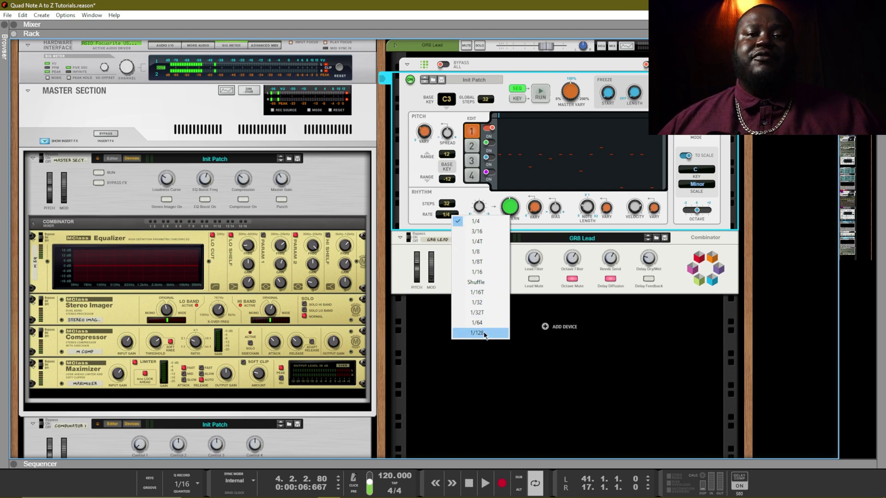
left_click(485, 272)
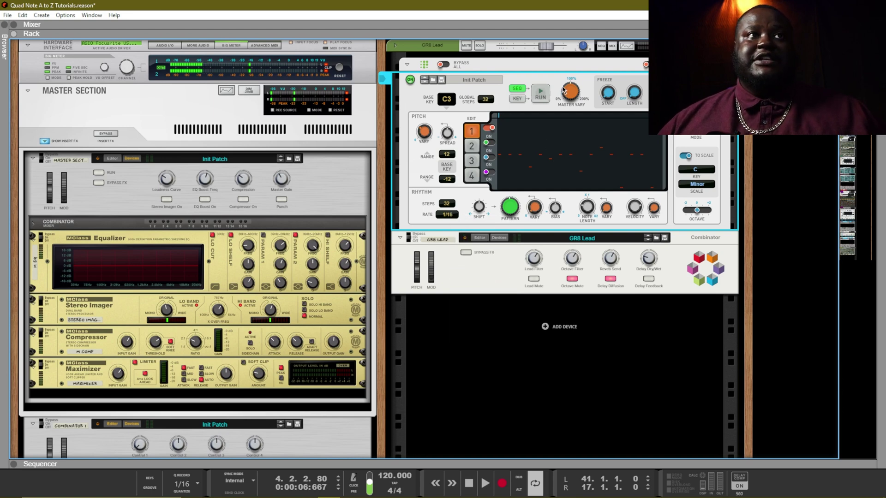
left_click(539, 95)
- Audition line 1 rates 1/16T, 1/32T, 1/4T and 3/16, ending back at 1/16
left_click(447, 214)
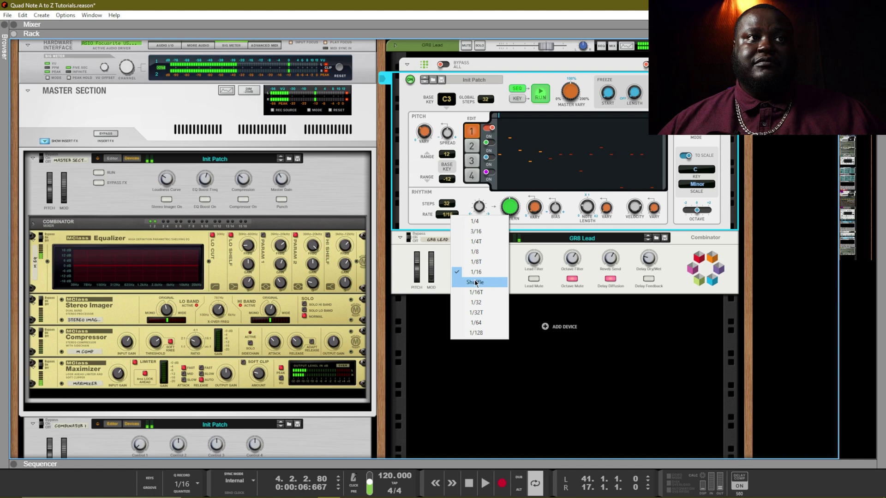
left_click(476, 293)
left_click(450, 214)
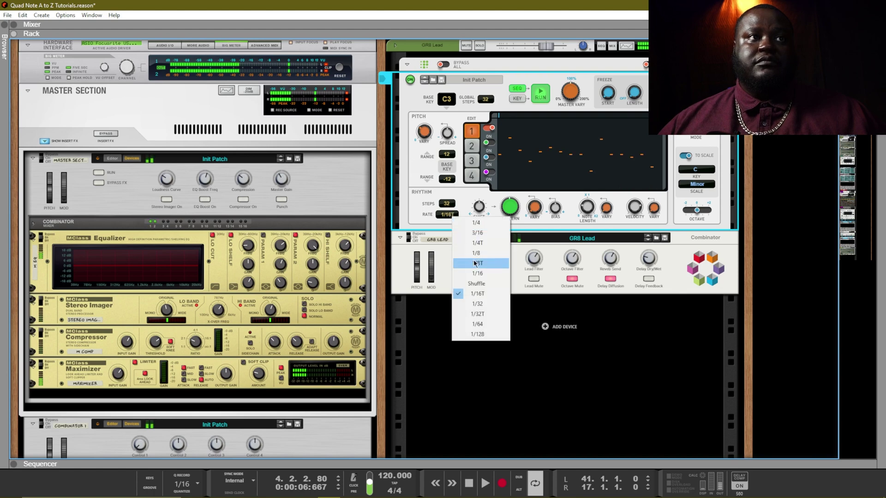
left_click(472, 317)
left_click(455, 217)
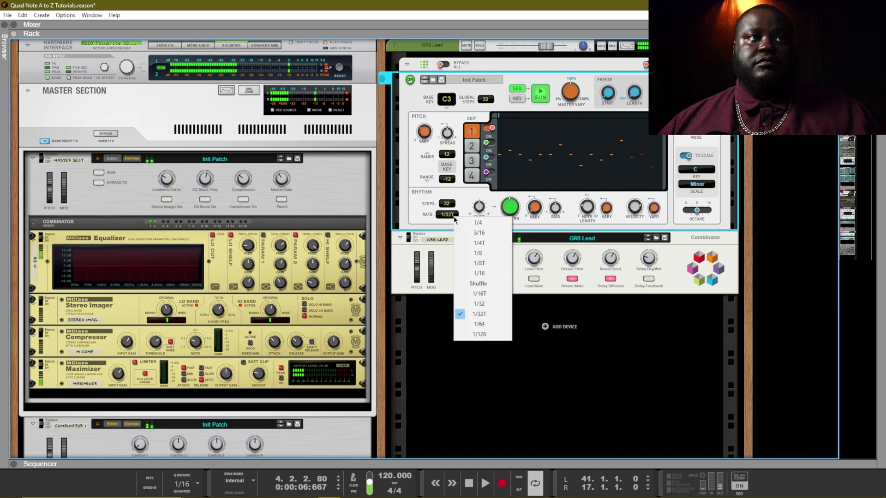
left_click(475, 244)
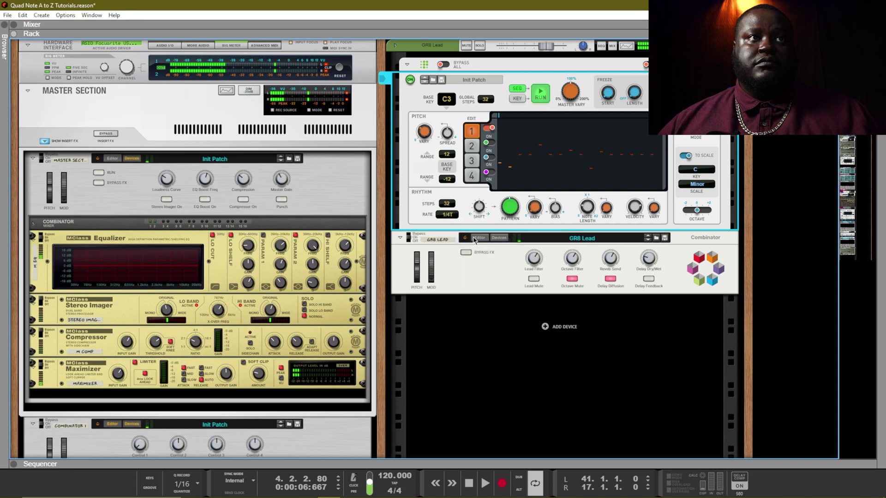
left_click(455, 218)
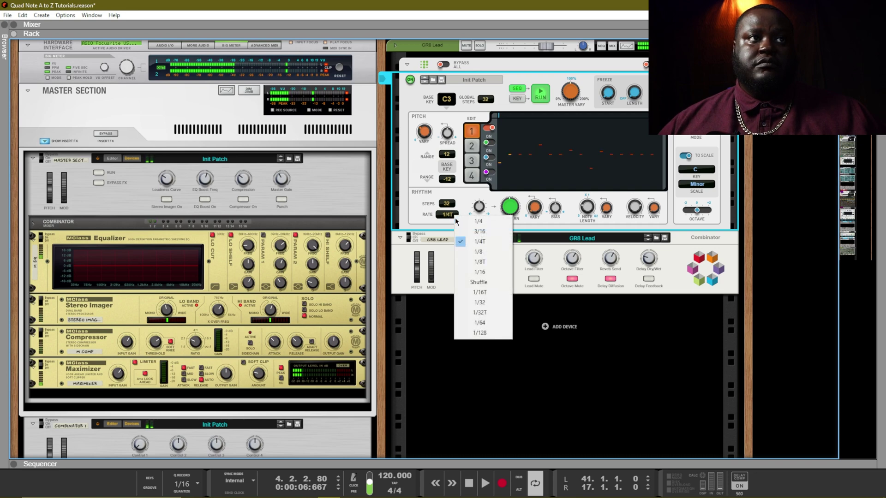
left_click(466, 253)
left_click(455, 217)
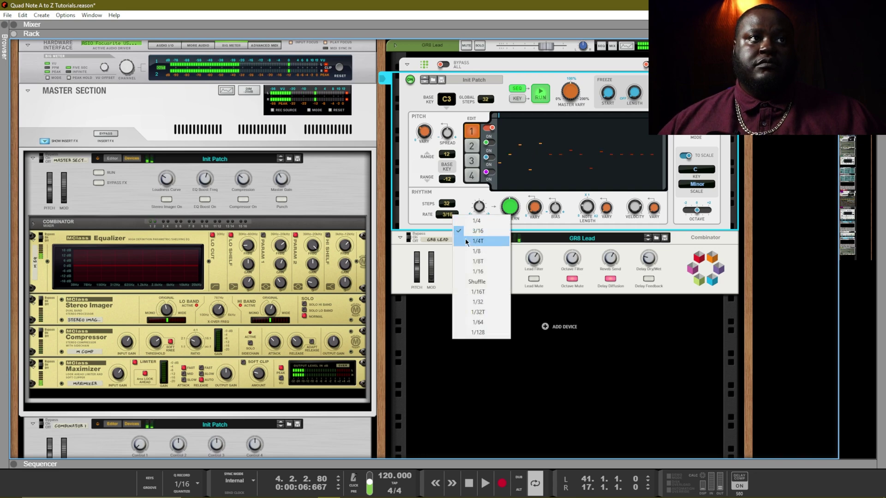
left_click(472, 270)
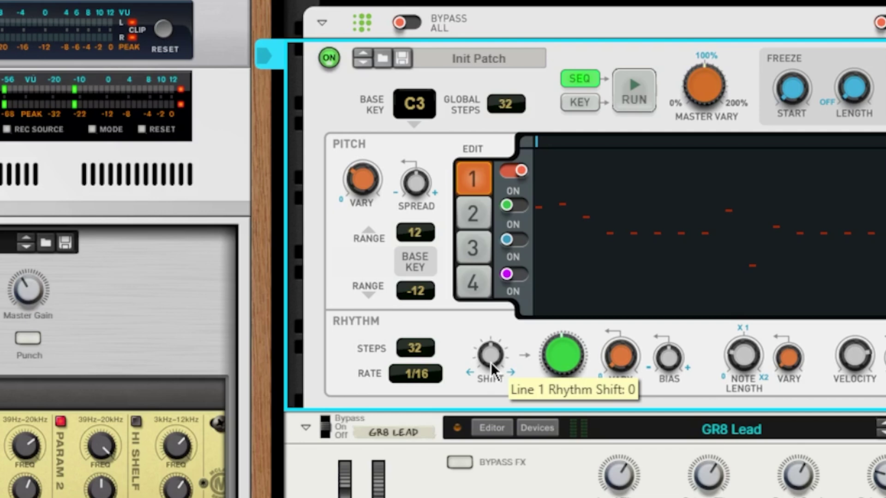
- Shift line 1's rhythm by one step and run the player to hear the result
left_click_drag(491, 362, 491, 351)
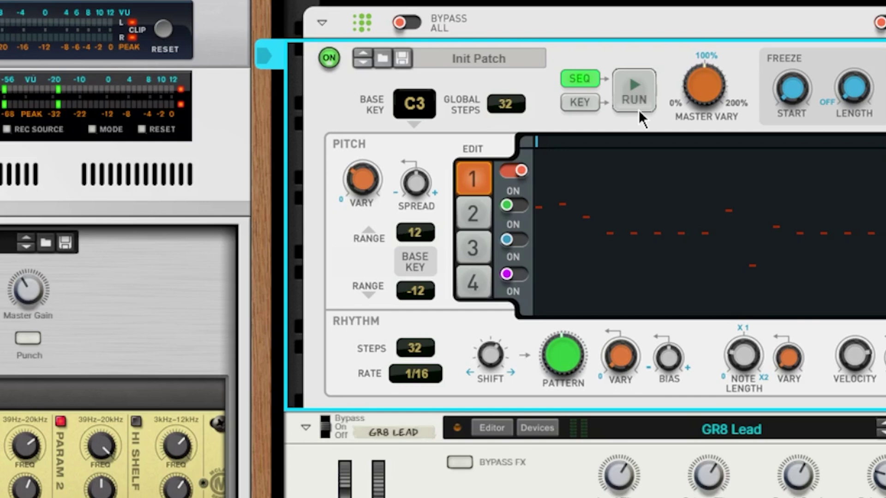
left_click(641, 87)
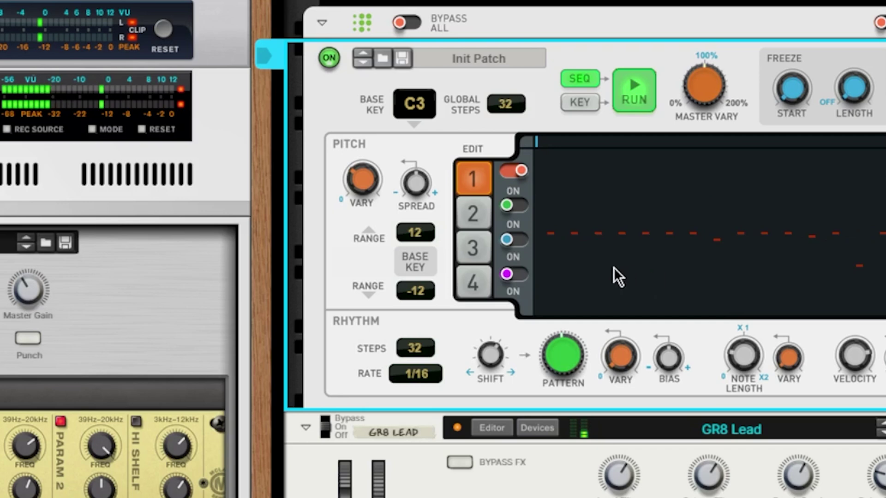
- Enable Line 2 and play it alongside line 1, then reselect Edit 1 and stop playback
left_click(620, 104)
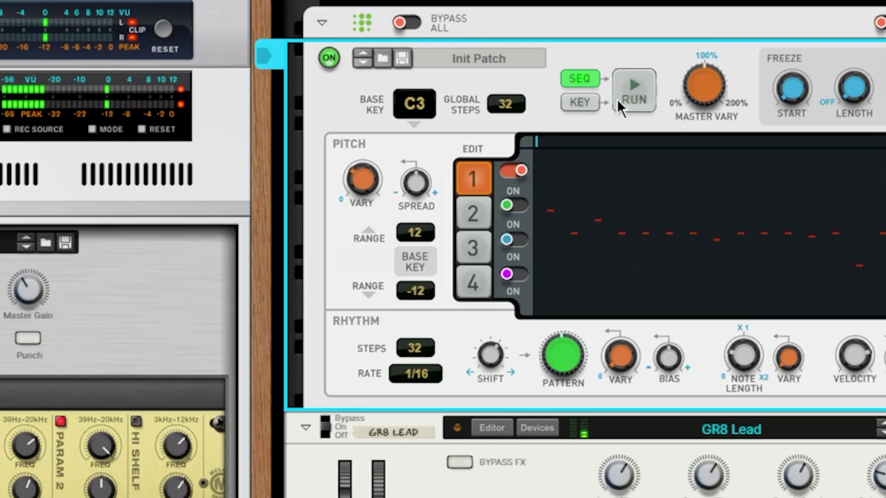
left_click(522, 204)
left_click(475, 212)
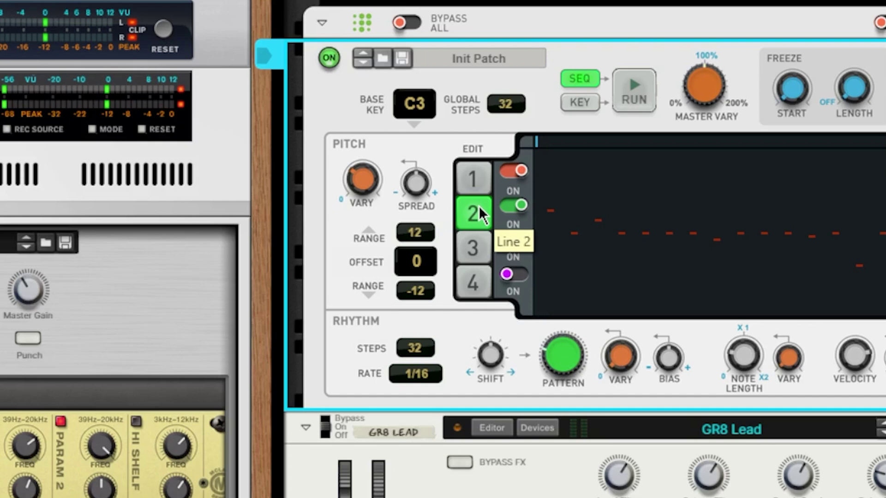
left_click(622, 92)
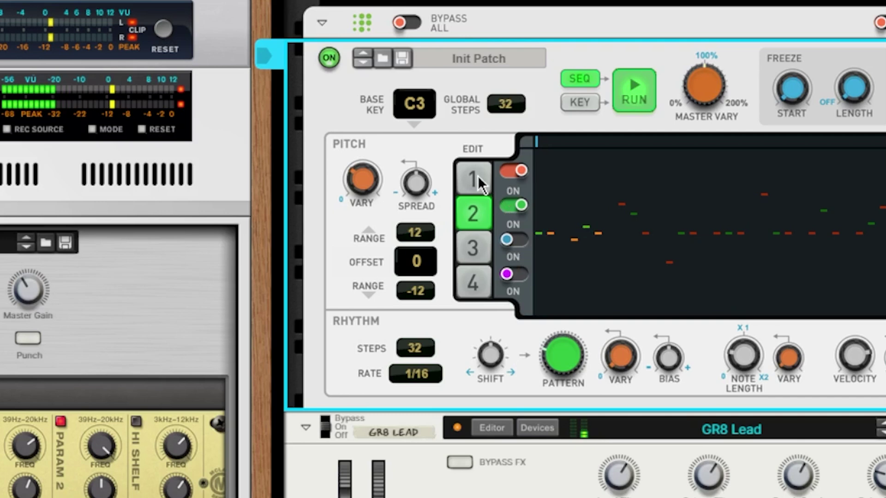
left_click(477, 176)
left_click(507, 206)
left_click(630, 91)
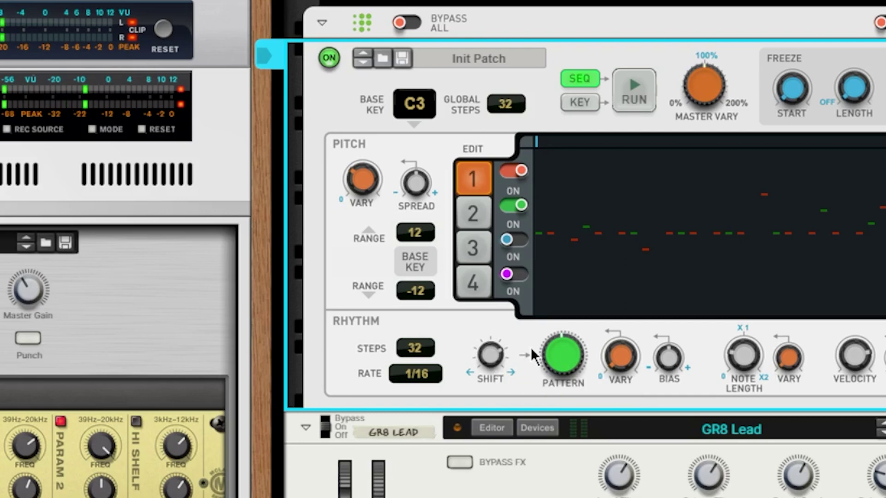
- Play the pattern while moving line 1's Rhythm Shift to -4 then -1, and switch Line 2 off
left_click(634, 88)
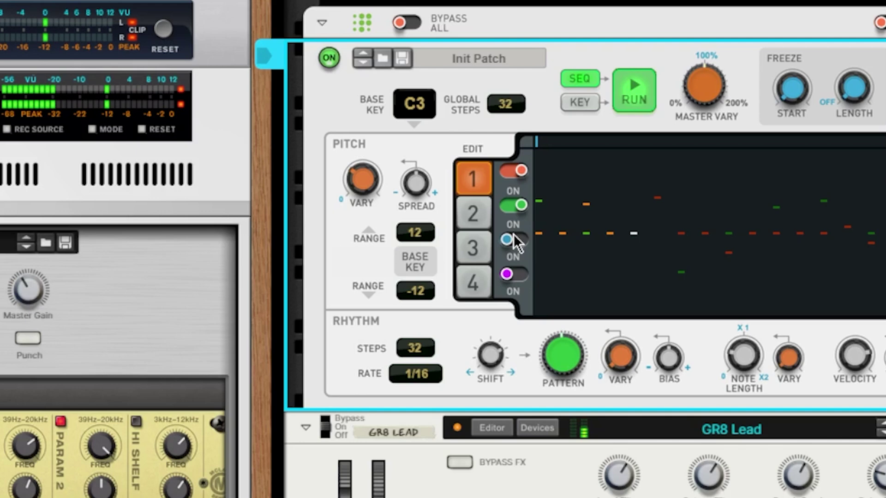
scroll(493, 354, "up", 1)
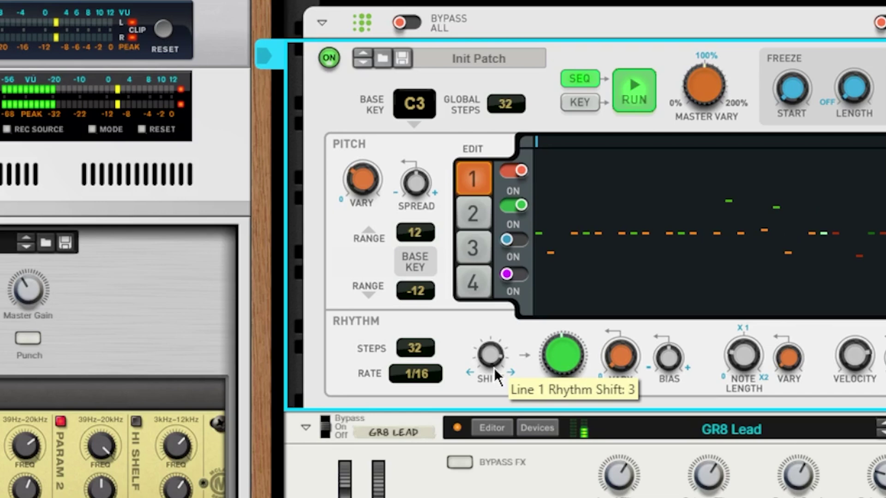
scroll(493, 358, "up", 1)
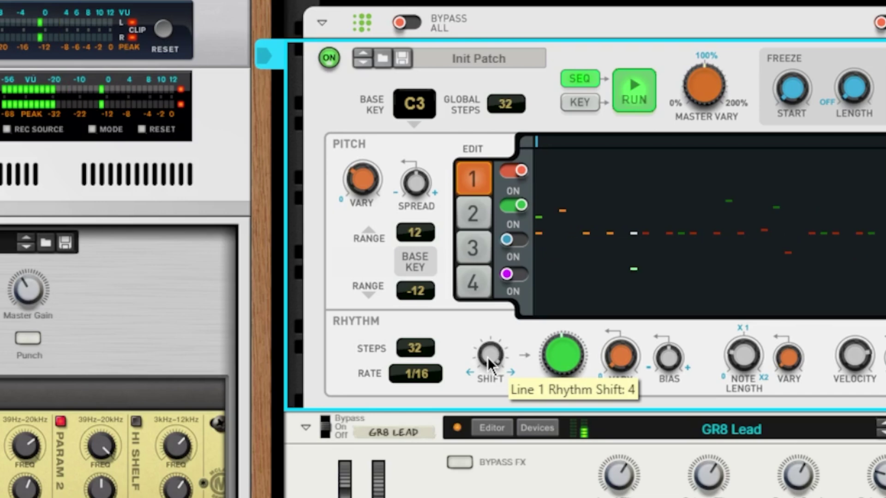
left_click_drag(488, 359, 488, 450)
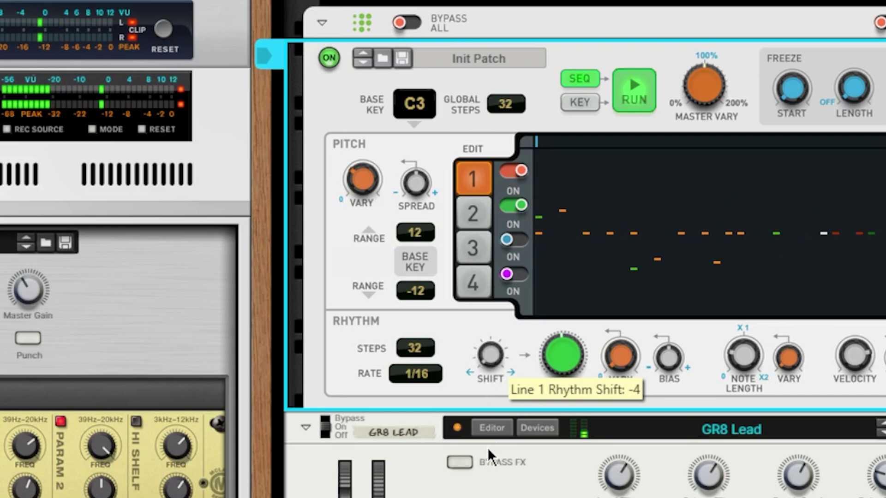
left_click_drag(498, 357, 519, 325)
left_click(508, 206)
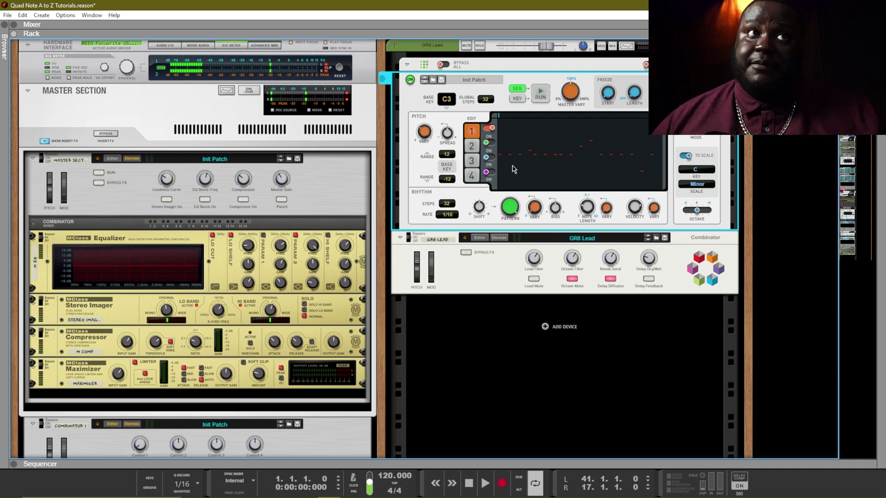
- Audition line 1, then turn its Rhythm Pattern knob to pattern 25 and play it
left_click(540, 93)
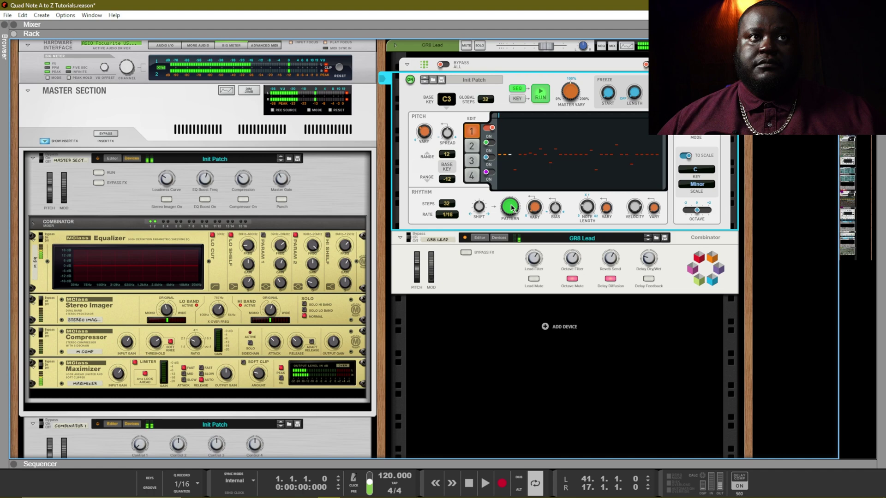
left_click(542, 96)
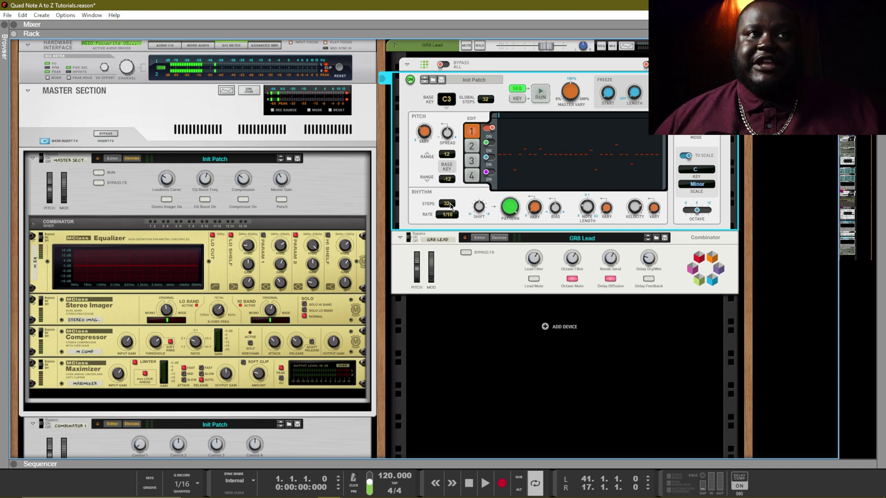
mouse_move(503, 207)
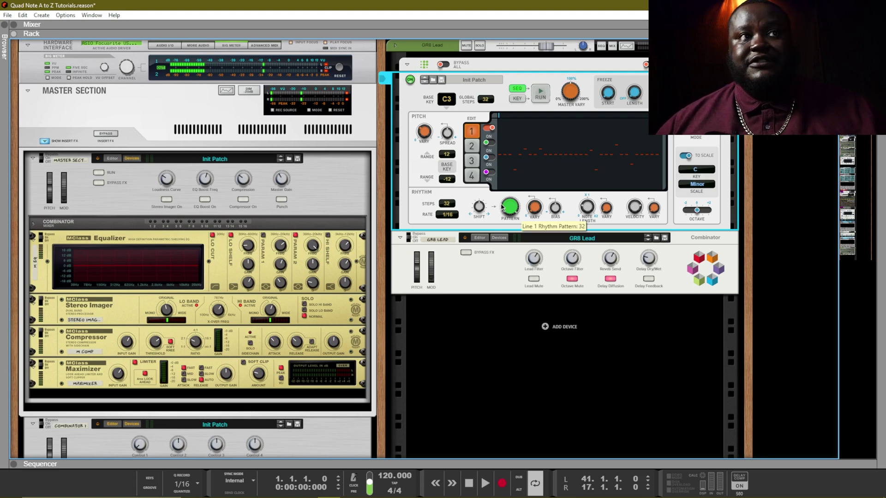
left_click_drag(503, 208, 511, 220)
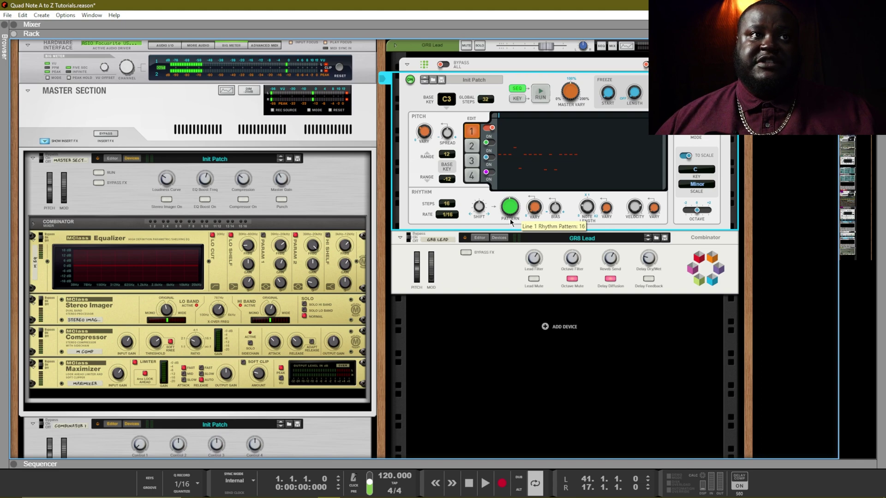
left_click(541, 98)
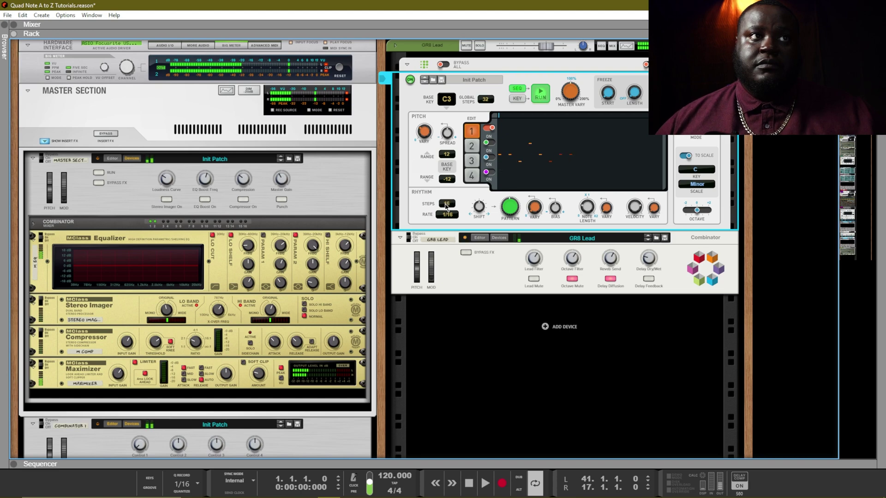
- Set line 1 Rhythm Steps back to 32 and replay to hear the sparser pattern 25
left_click_drag(446, 206, 530, 90)
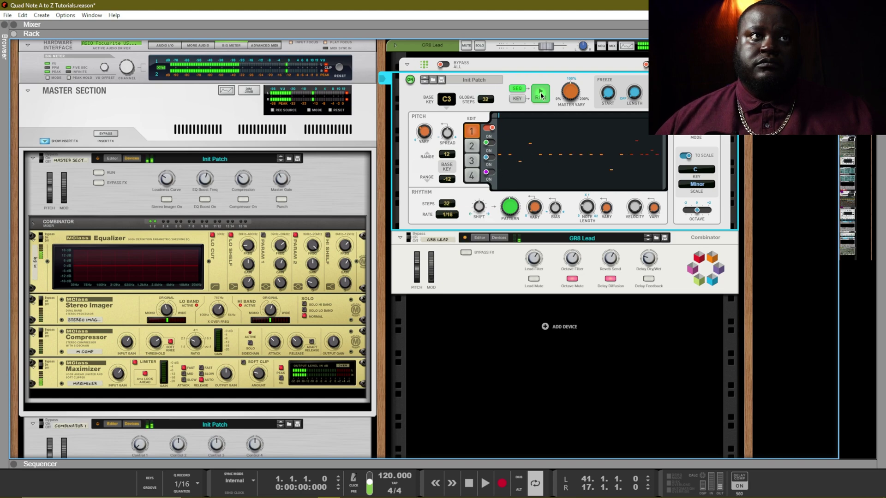
left_click(541, 93)
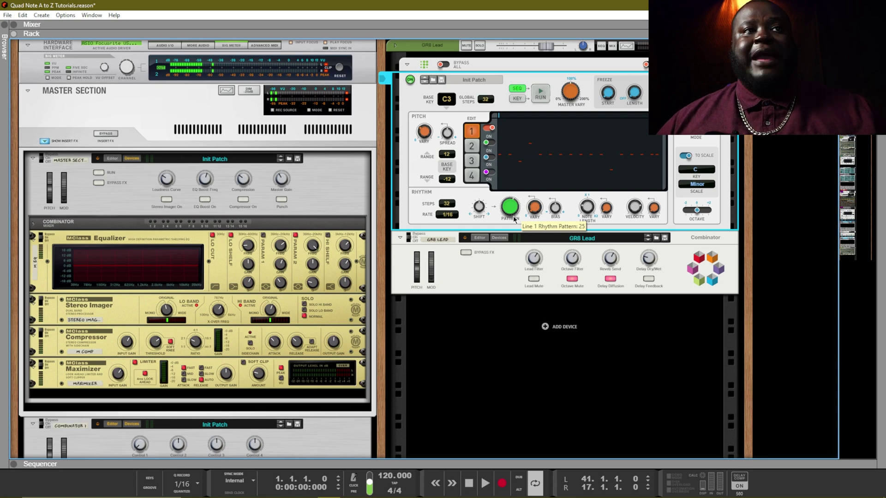
left_click(541, 93)
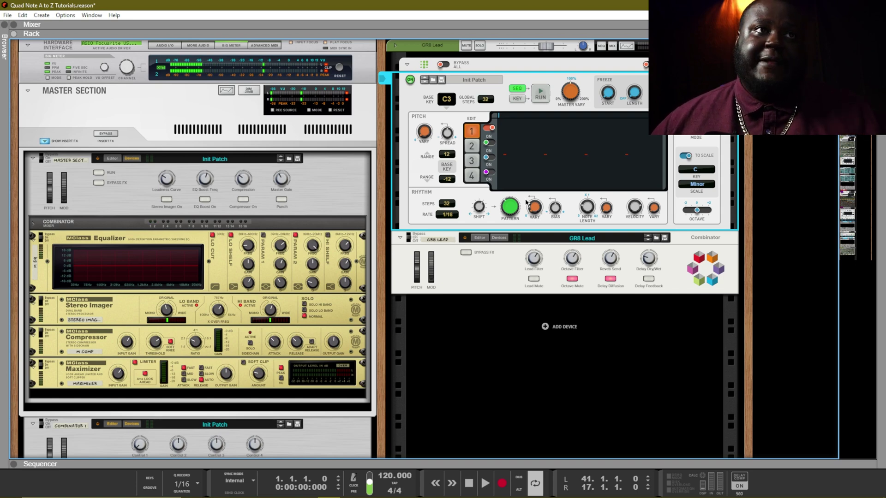
mouse_move(538, 206)
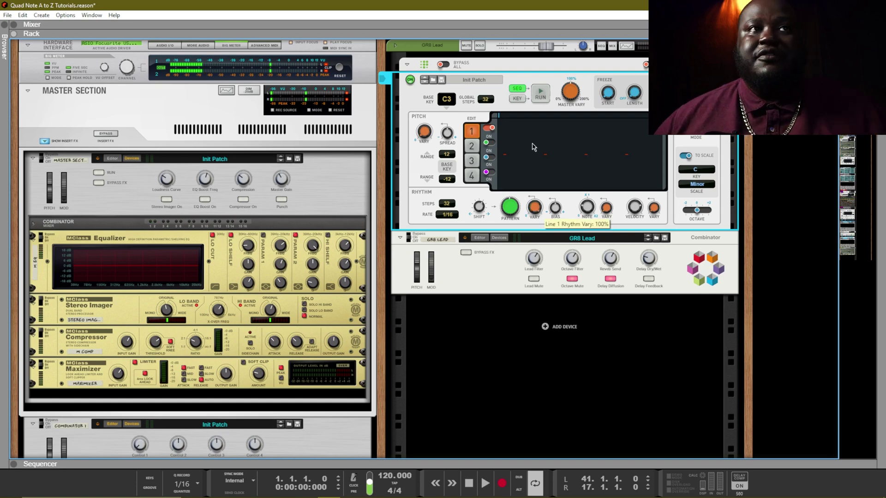
left_click(543, 96)
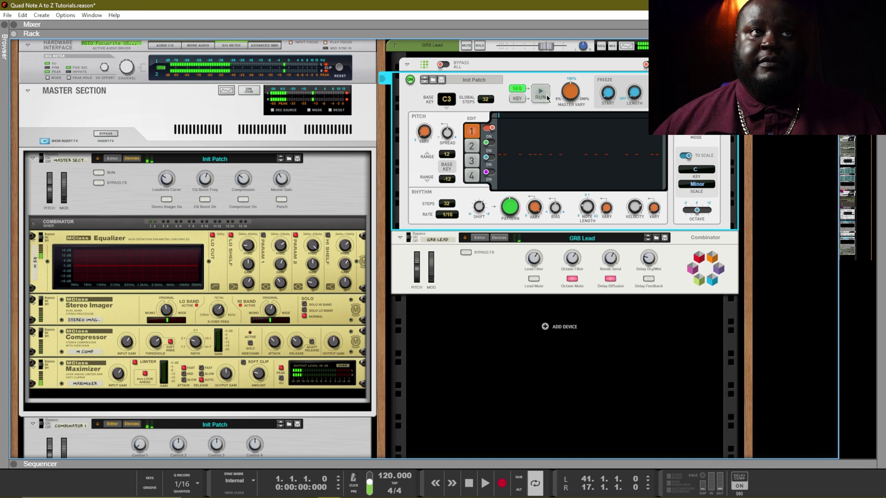
left_click(543, 99)
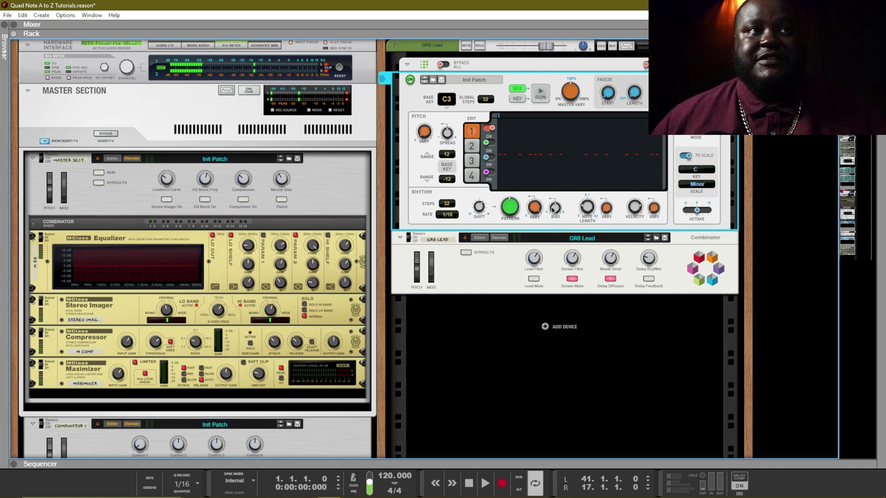
- Drag line 1's Rhythm Bias down to about -47% and audition the thinned-out pattern
left_click_drag(553, 210, 552, 209)
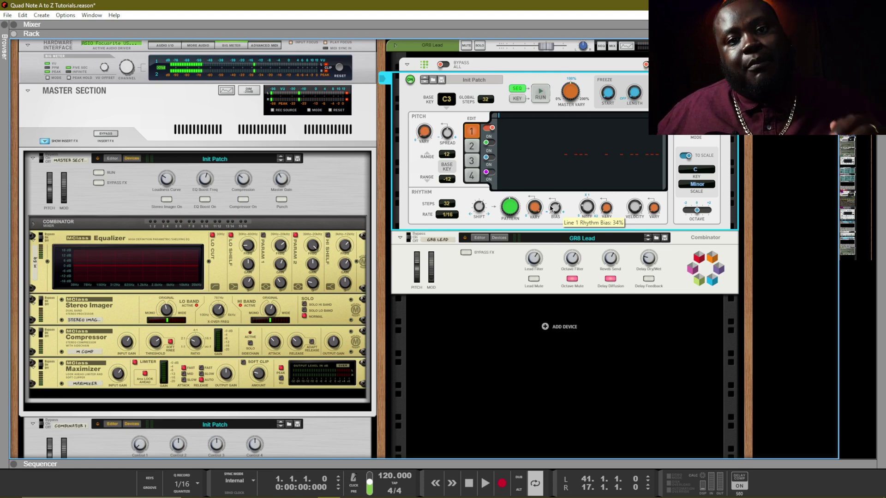
left_click_drag(549, 205, 552, 217)
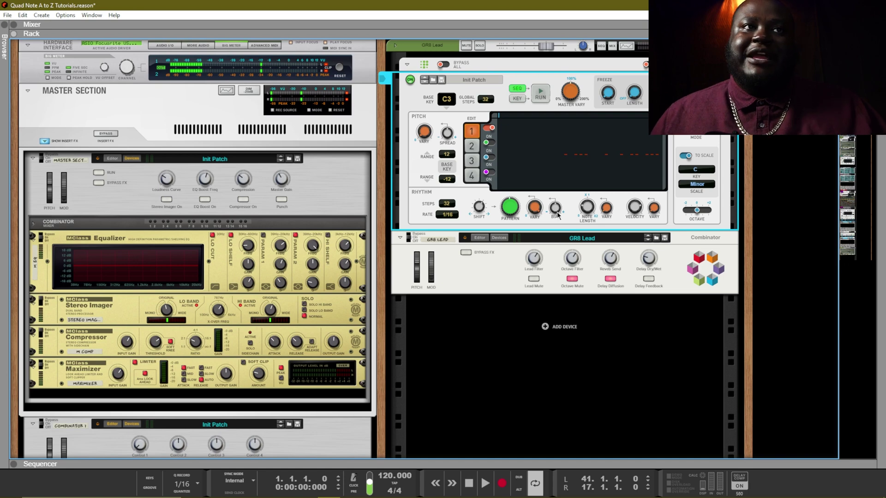
mouse_move(561, 209)
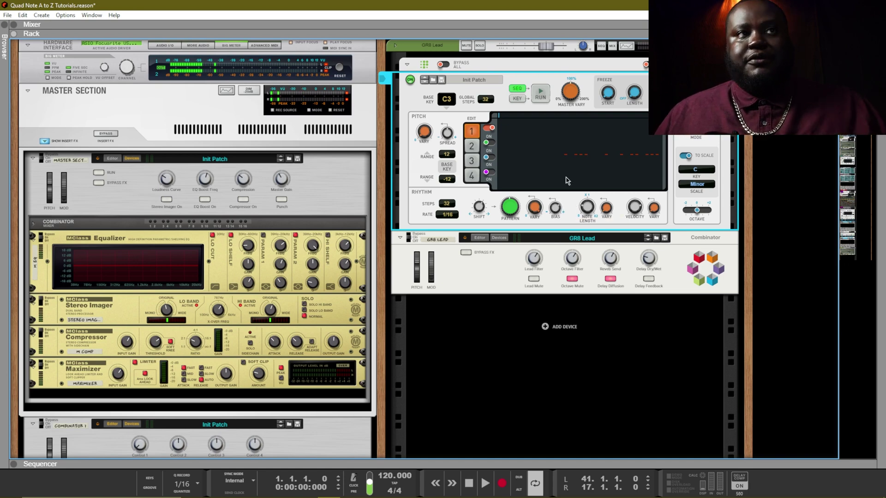
left_click(542, 94)
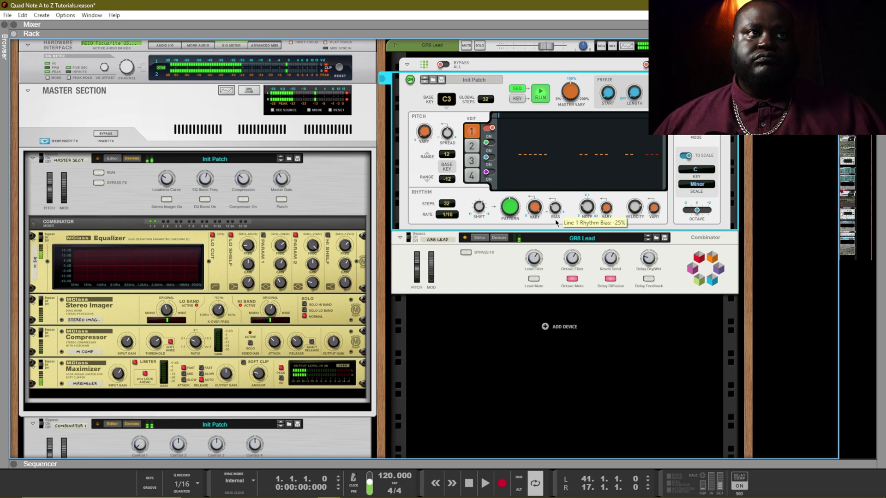
mouse_move(556, 216)
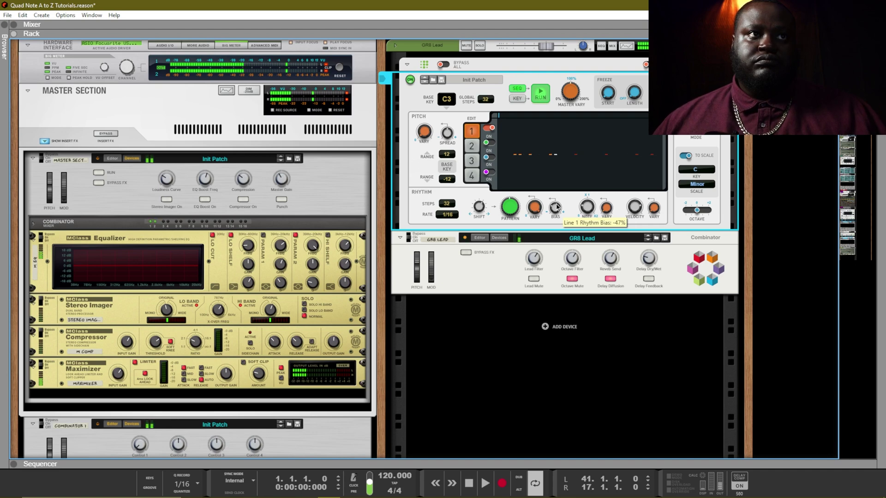
left_click(544, 95)
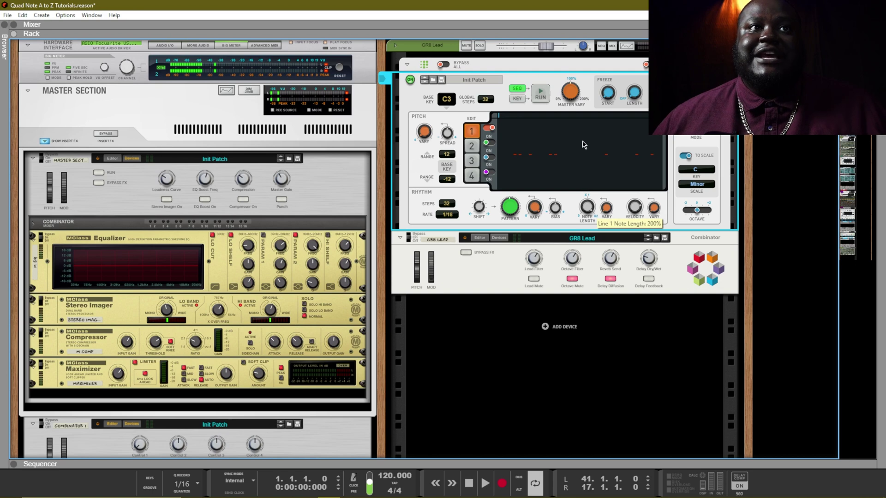
- Restart the pattern and scroll line 1's Note Length knob to shorten it below 110%
left_click(544, 99)
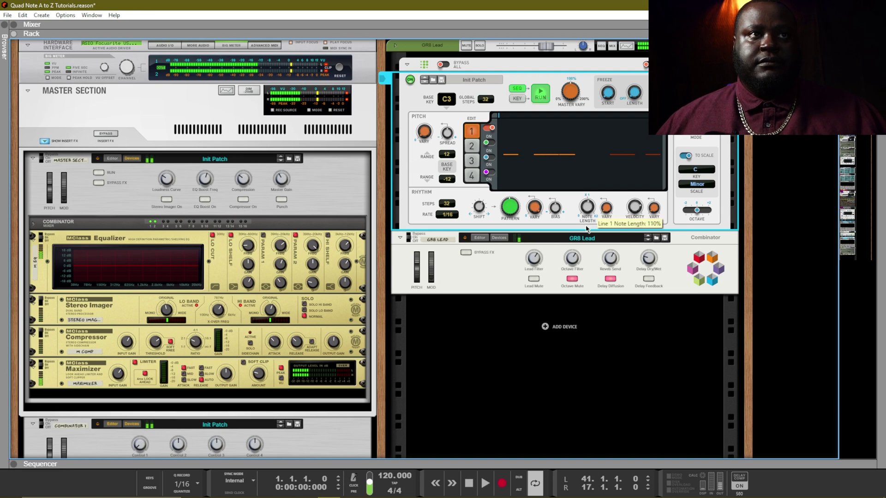
scroll(586, 222, "down", 2)
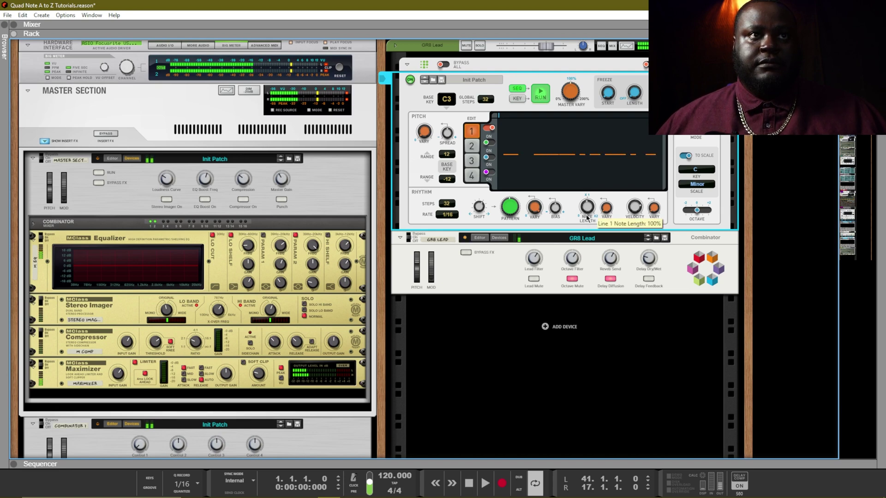
scroll(586, 217, "down", 4)
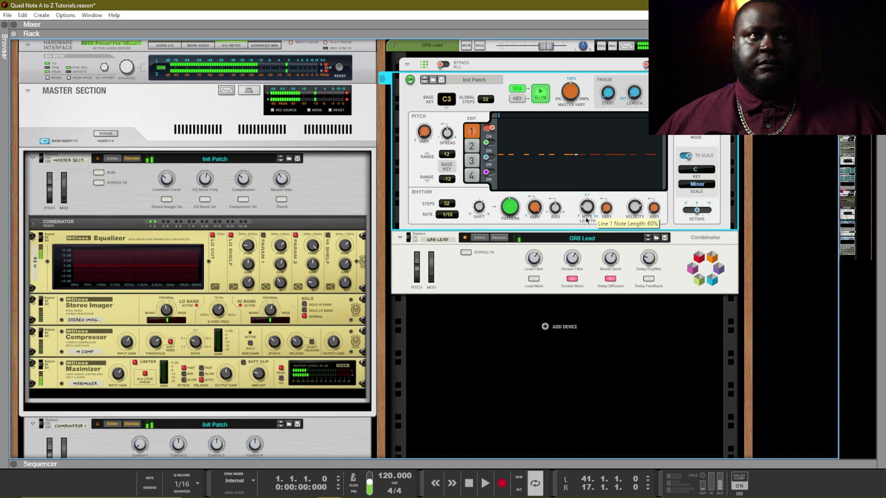
scroll(587, 217, "down", 3)
scroll(587, 215, "down", 2)
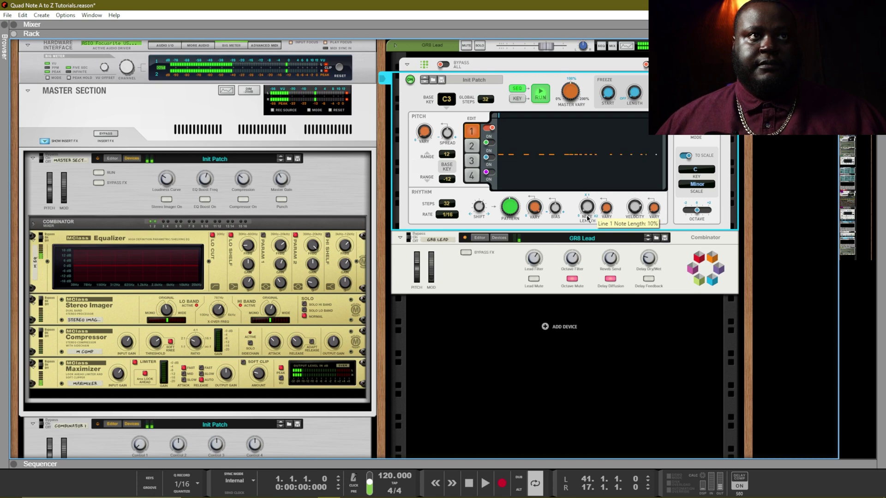
scroll(587, 213, "up", 3)
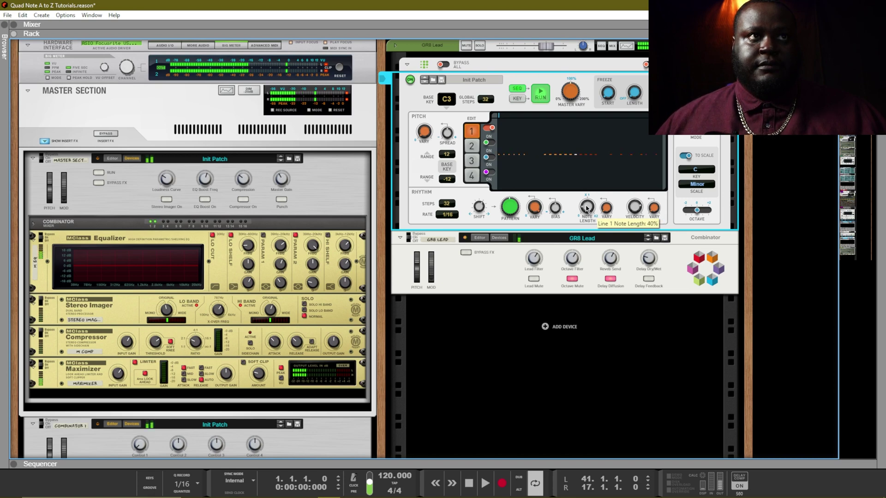
scroll(587, 209, "up", 3)
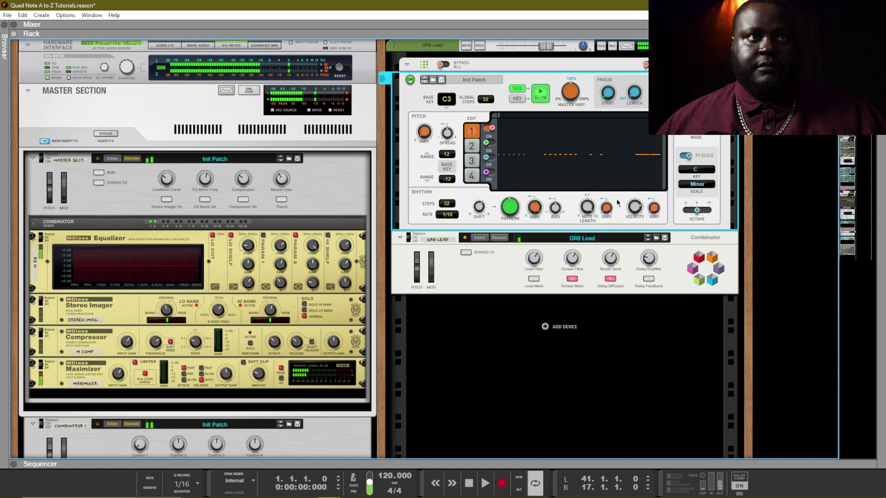
- Play the song and run the GR8 Lead generator's pattern to hear the shorter notes
key("space")
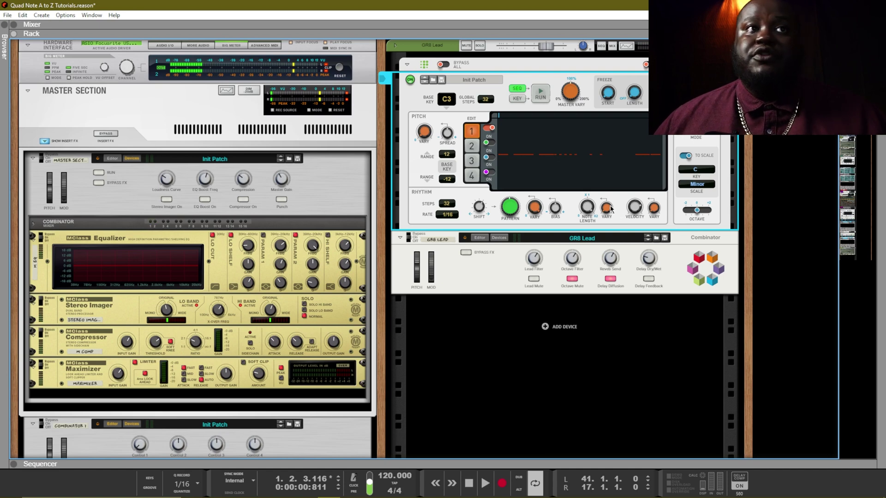
left_click(545, 90)
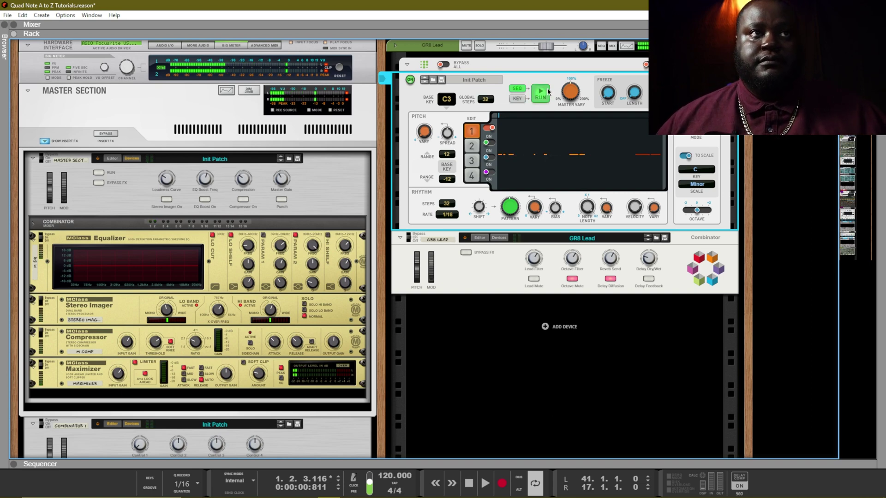
left_click(547, 88)
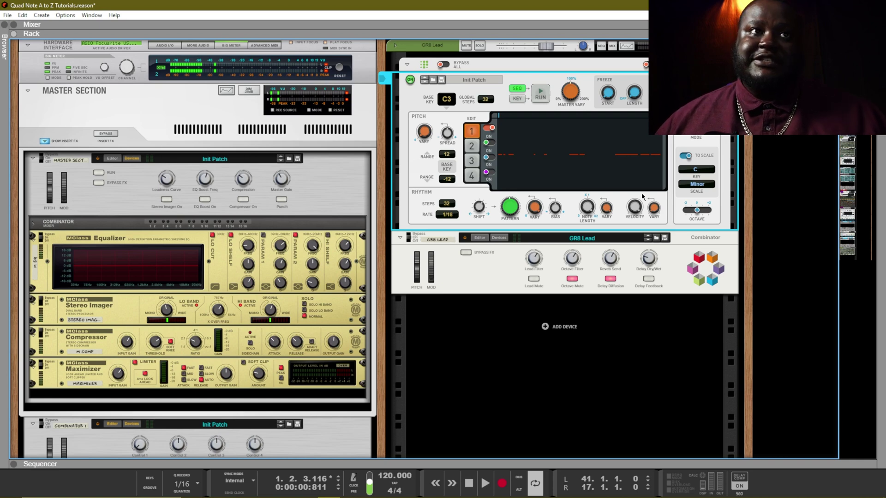
- Set line 1 Velocity on the GR8 Lead generator to 48 and audition it with RUN
mouse_move(638, 221)
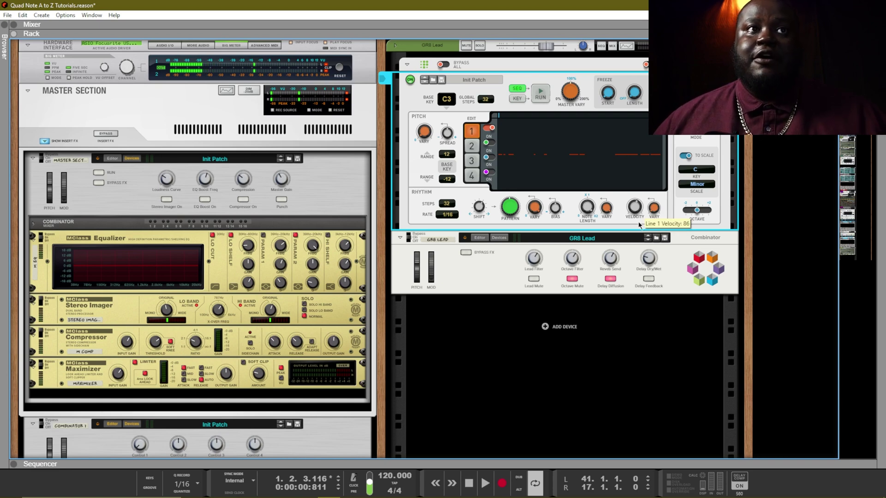
left_click_drag(642, 237, 636, 213)
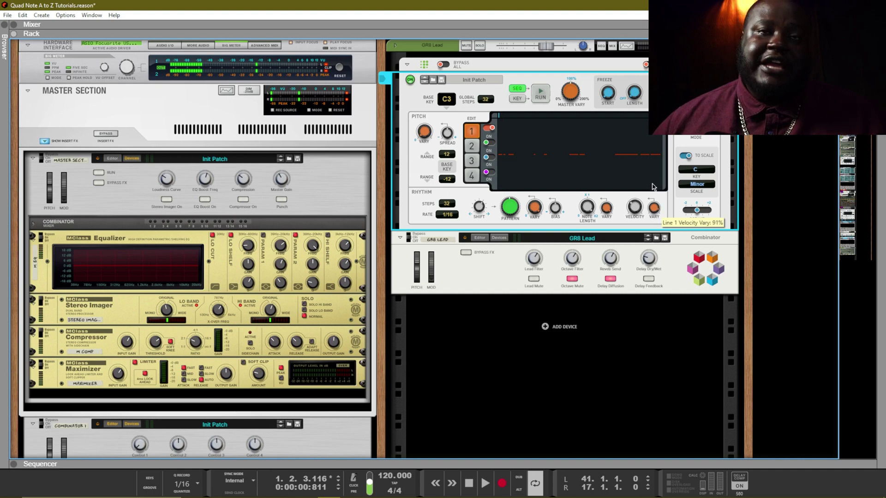
left_click(540, 96)
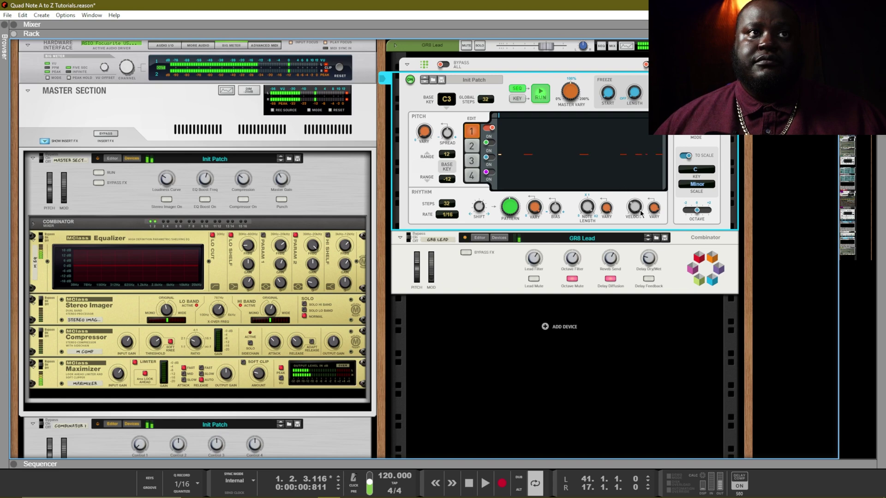
mouse_move(638, 211)
left_click_drag(639, 211, 636, 238)
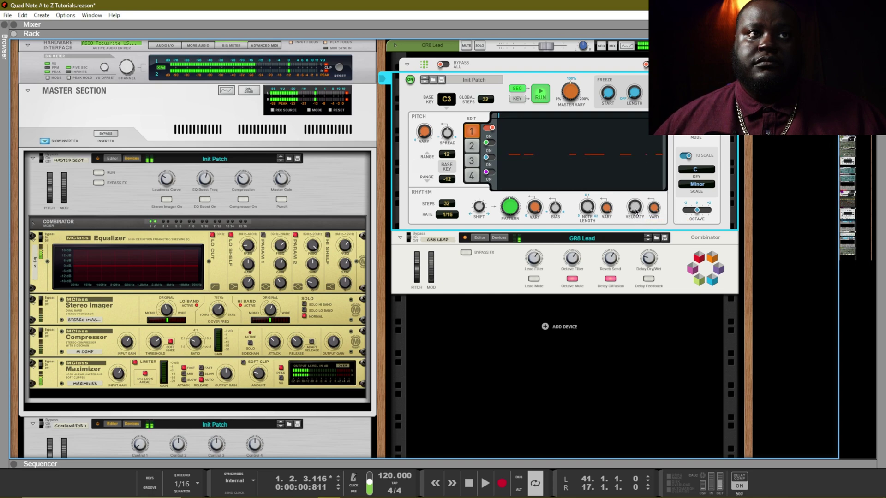
left_click(540, 93)
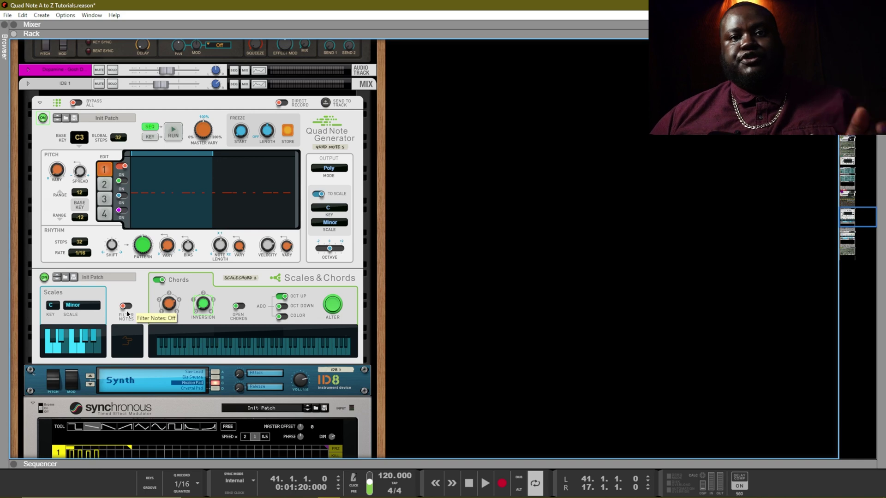
- Solo the ID8 1 channel, play the song briefly, and select the ID8 1 Quad Note Generator
left_click(112, 84)
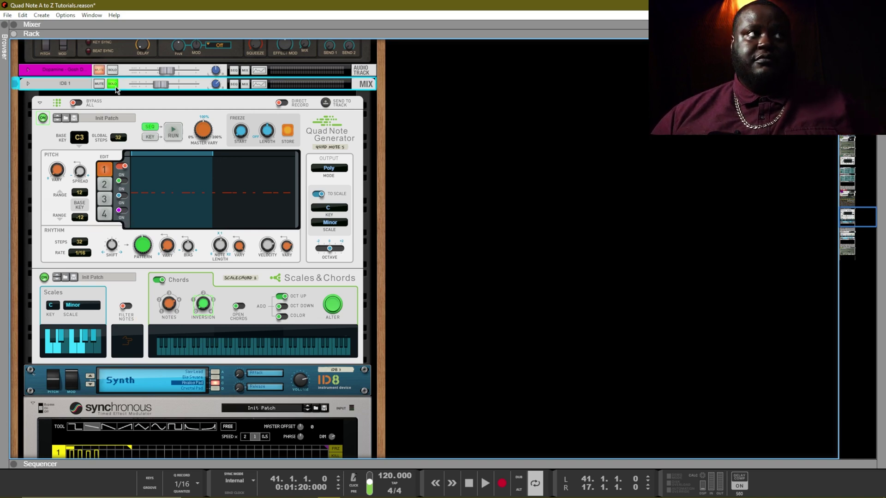
key("space")
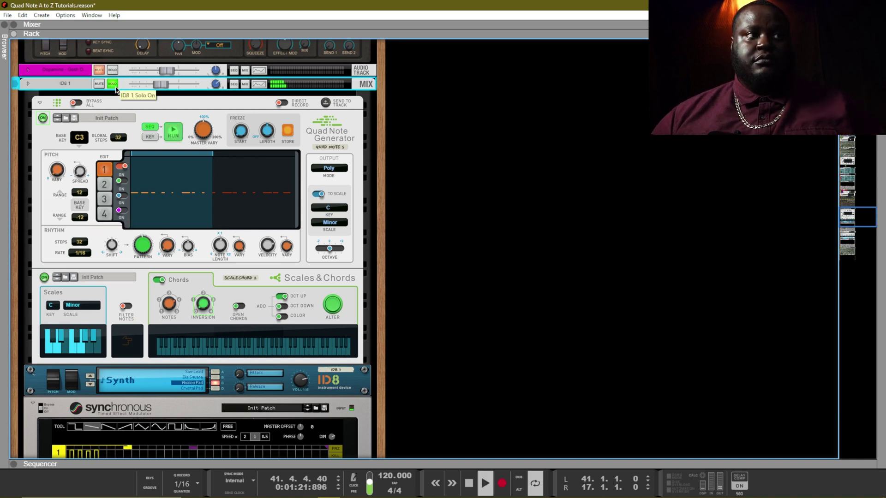
scroll(46, 323, "down", 2)
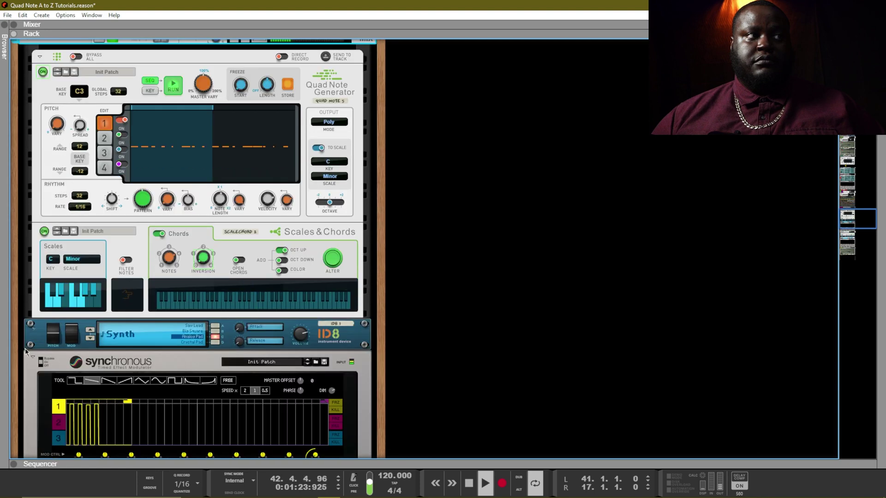
left_click(44, 357)
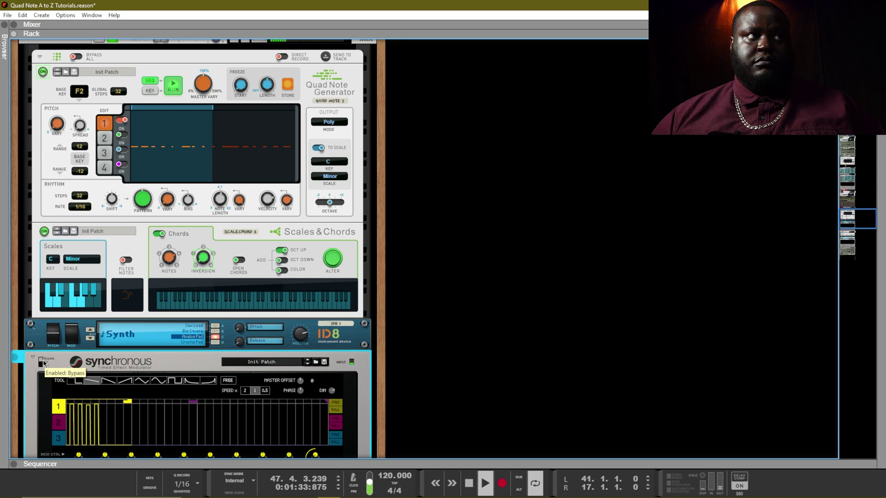
left_click(124, 129)
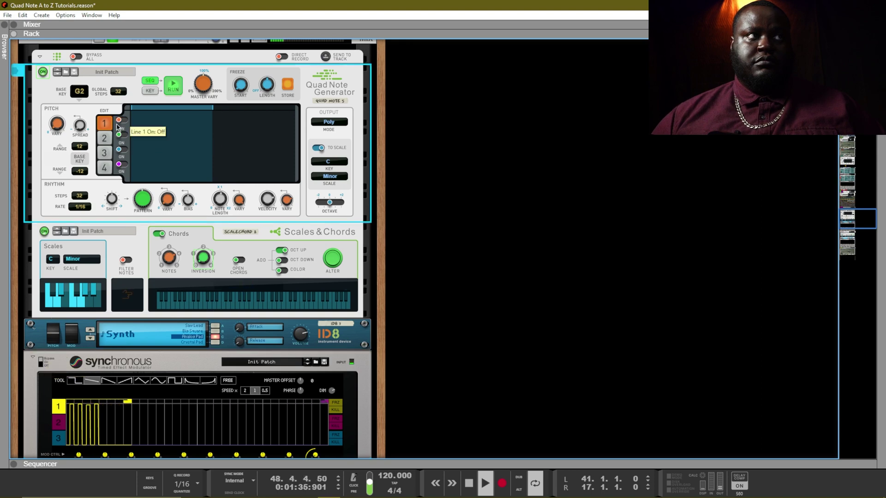
key("space")
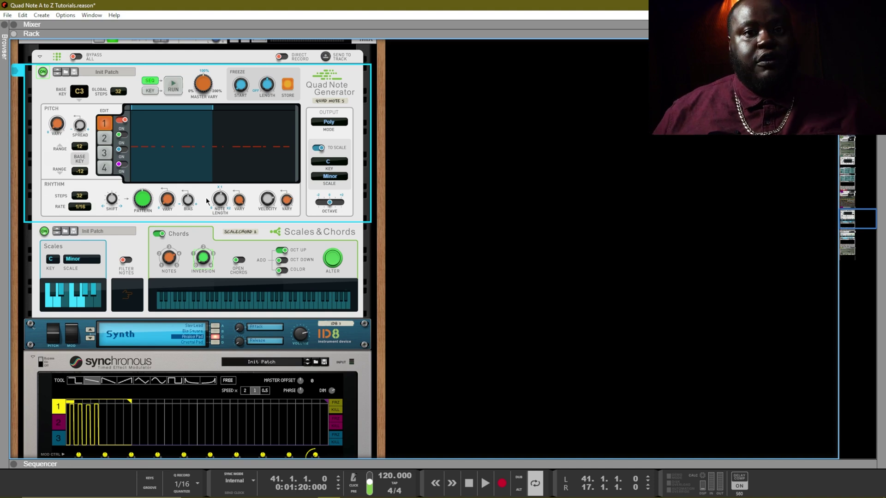
- Run the ID8 1 generator's pattern and show the sequencer with song playback started
left_click(175, 88)
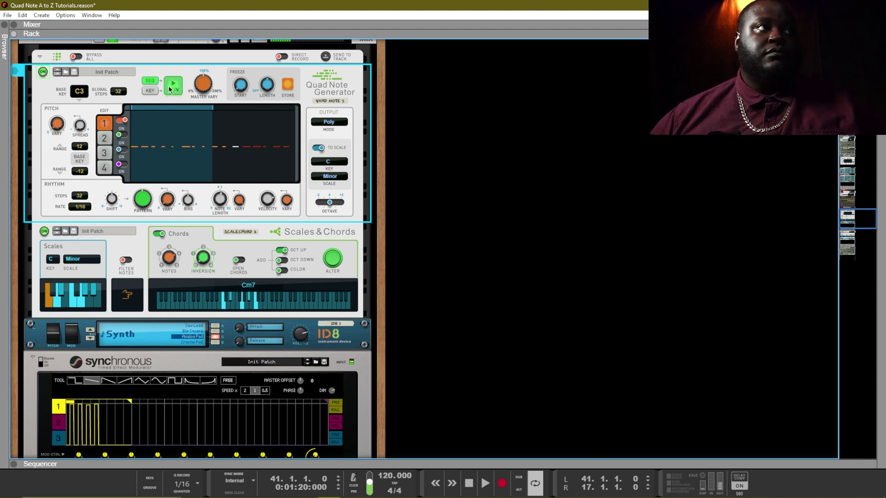
key("F7")
key("space")
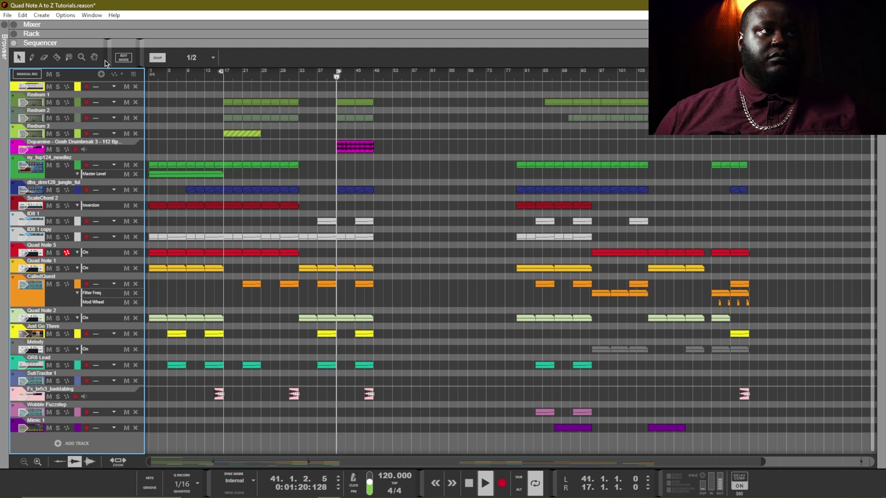
- Solo the ID8 1 channel in the rack, then return to the sequencer and stop at bar 1
key("F6")
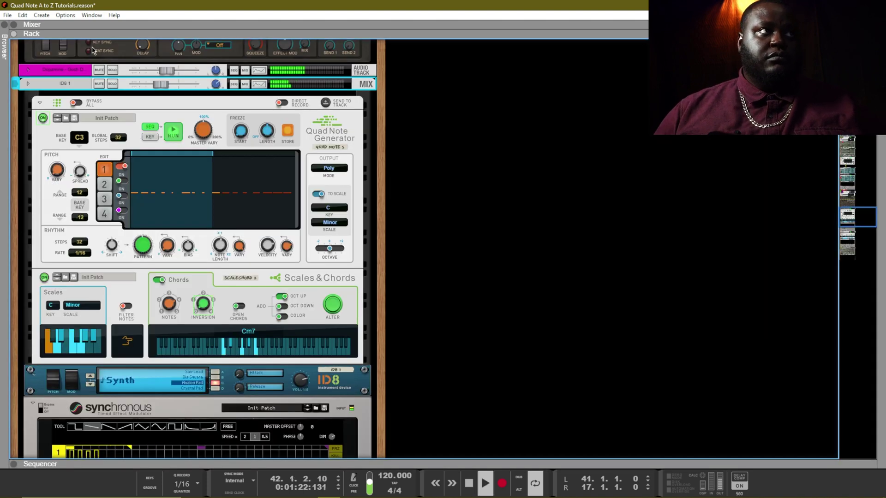
left_click(112, 84)
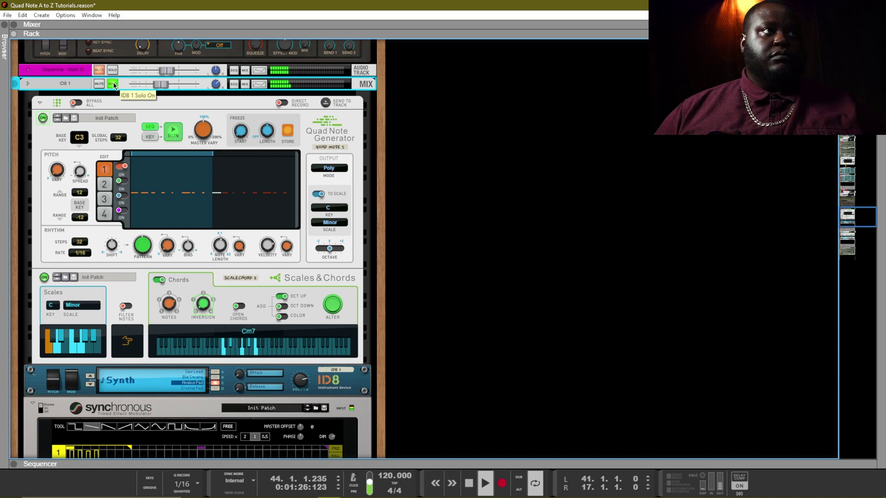
key("F7")
key("space")
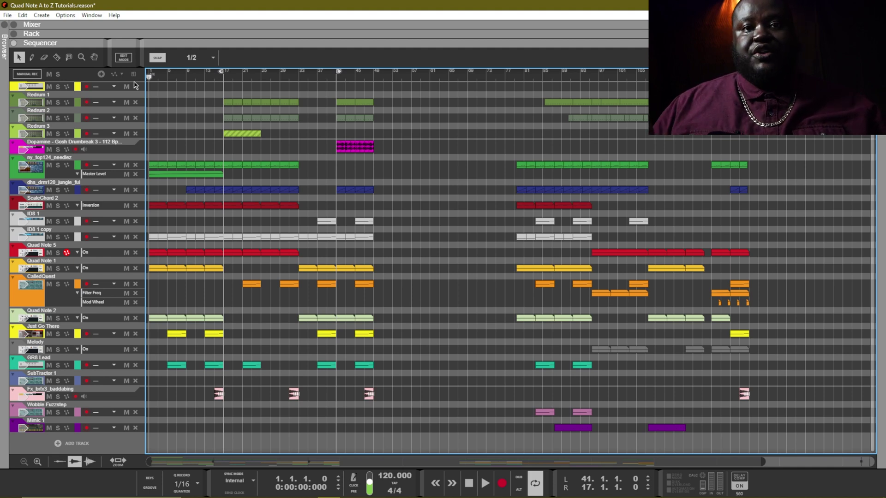
- Play the song and view the ID8 1 copy clip's notes, then leave edit mode
key("space")
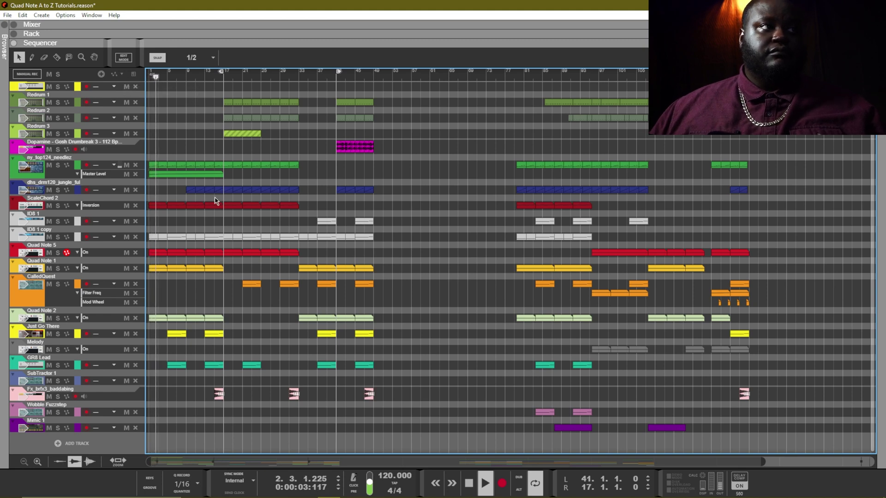
double_click(175, 237)
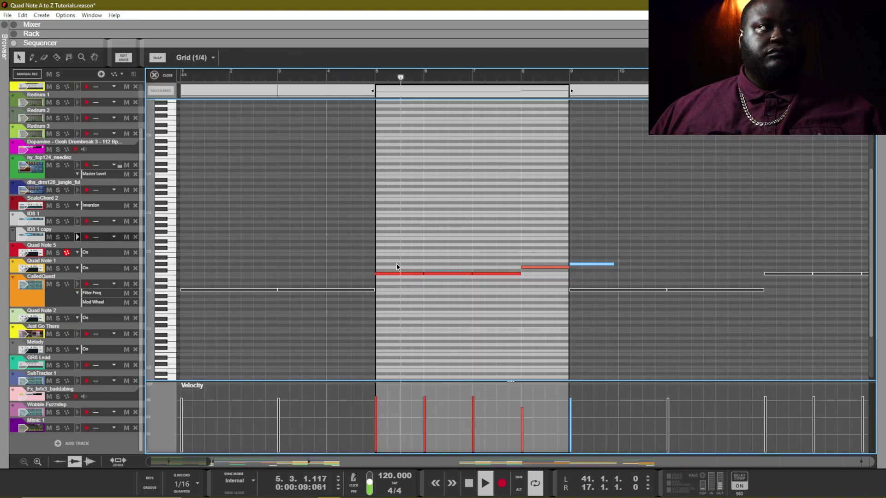
key("ctrl+e")
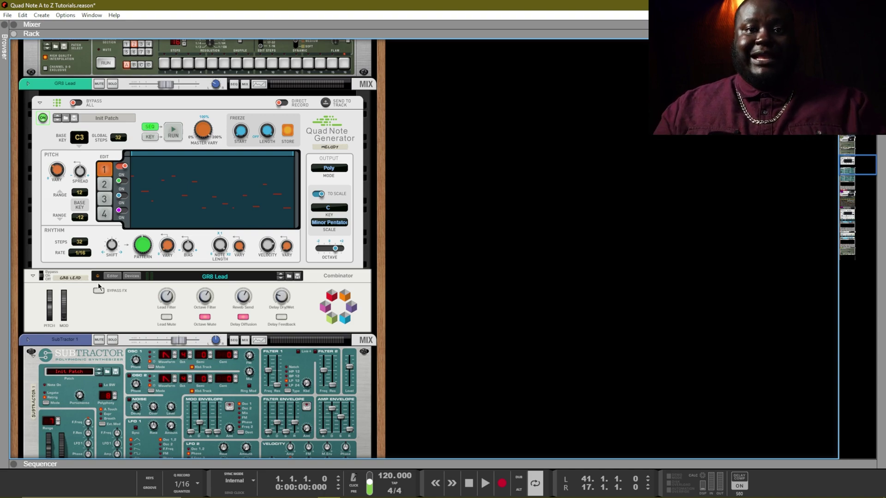
- Open the GR8 Lead clip in the sequencer's edit mode and deselect its base-key notes
key("F7")
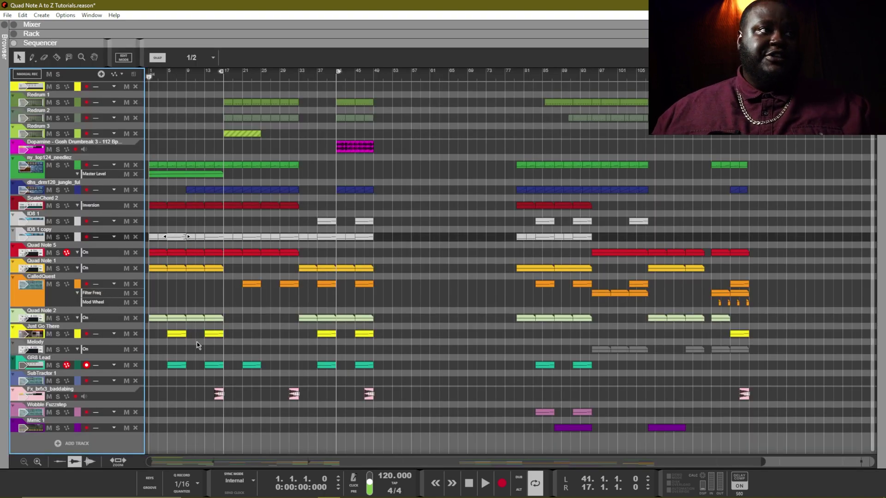
double_click(220, 365)
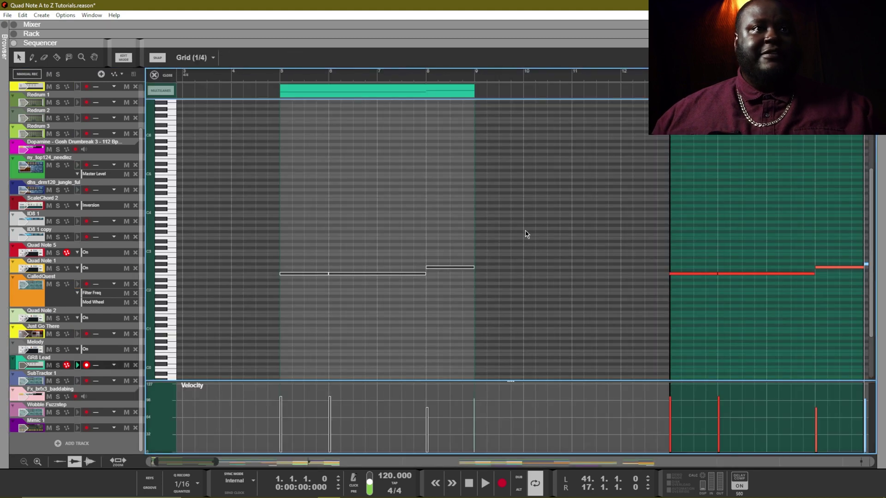
left_click_drag(858, 265, 852, 249)
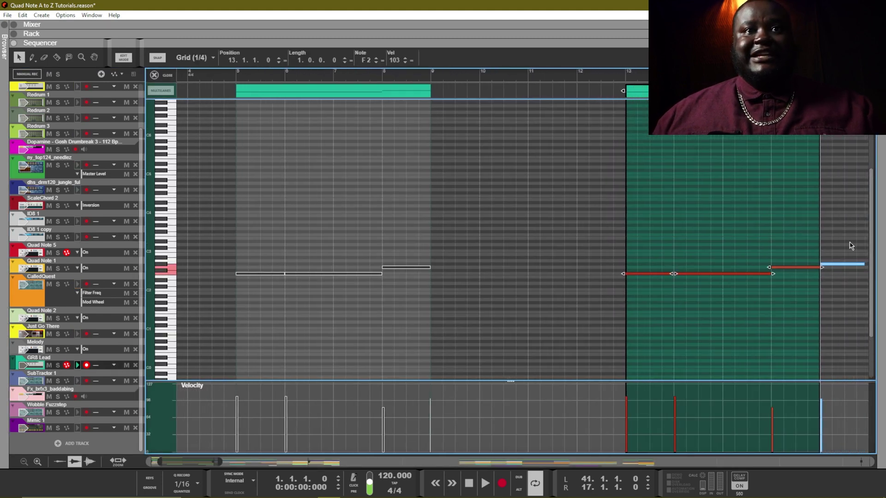
left_click(752, 174)
- Play from bar 9, comparing the rack and sequencer, and finish on the rack view
left_click_drag(554, 78, 437, 79)
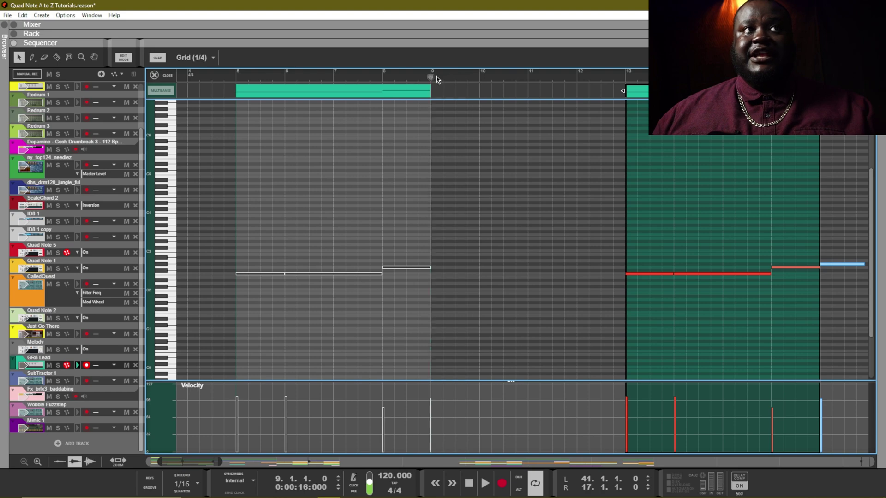
key("space")
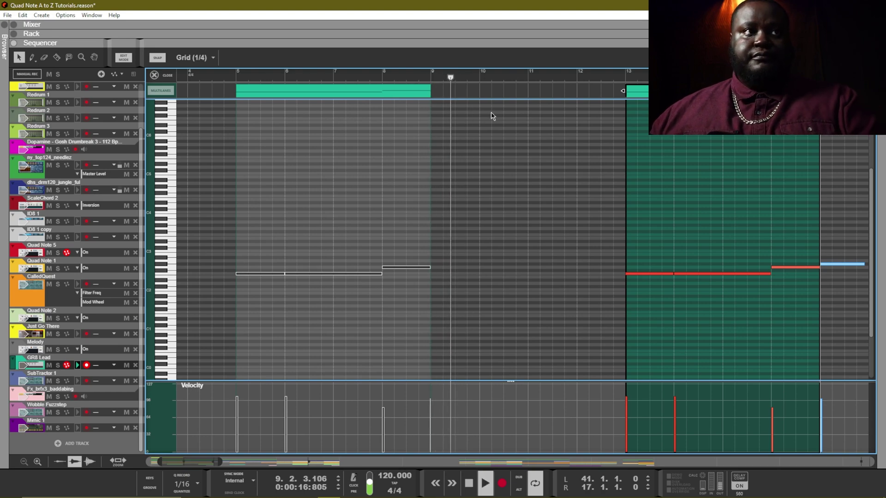
key("F6")
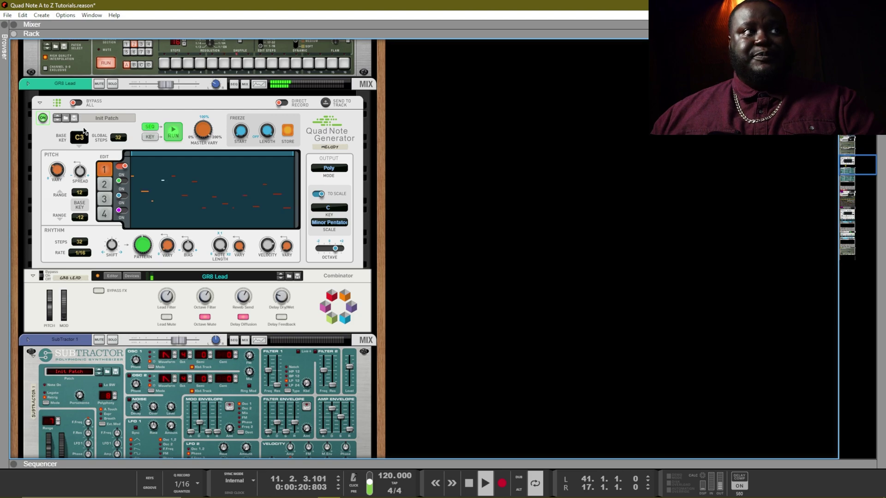
key("F7")
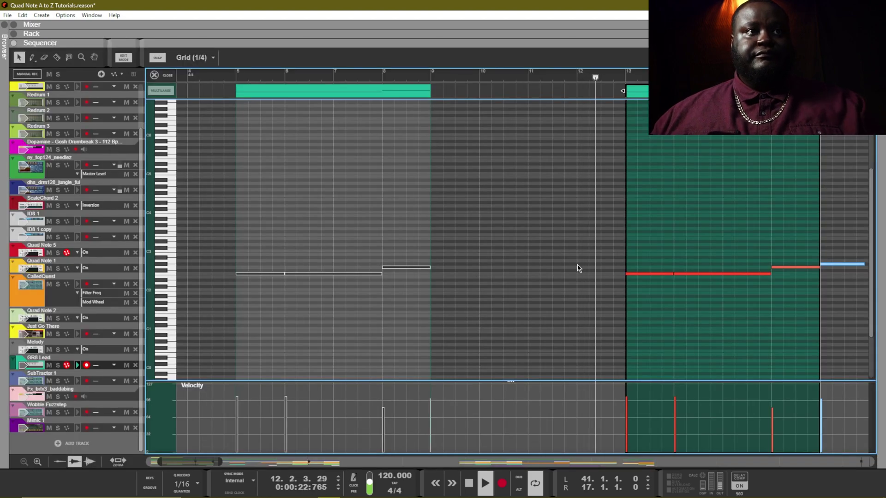
key("F6")
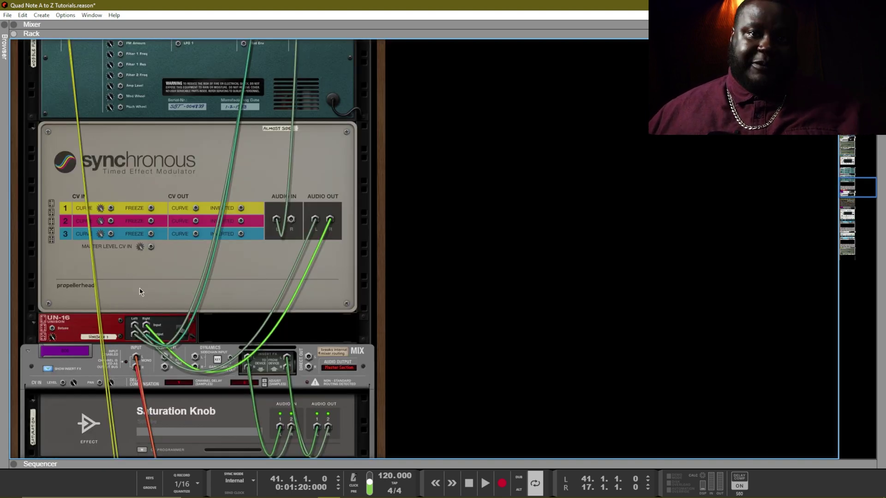
- Scroll the rack to the Subtractor, show the front panels, and briefly play the chords
scroll(139, 289, "down", 12)
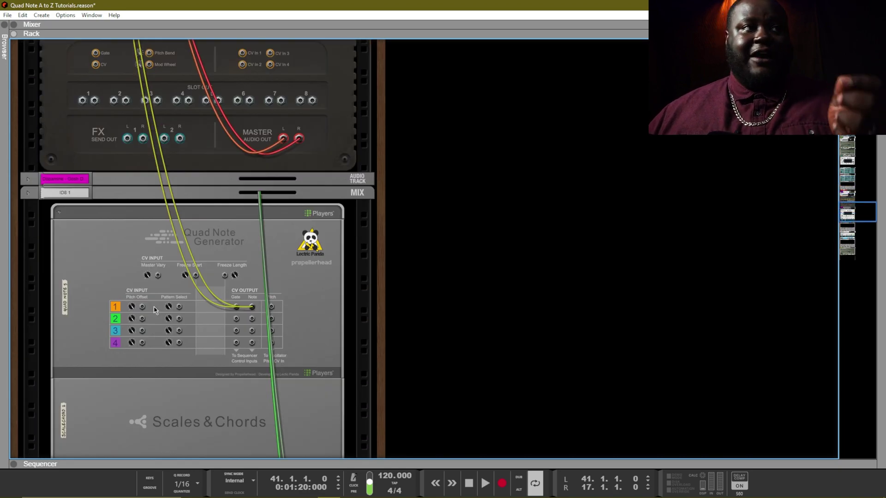
scroll(156, 310, "up", 5)
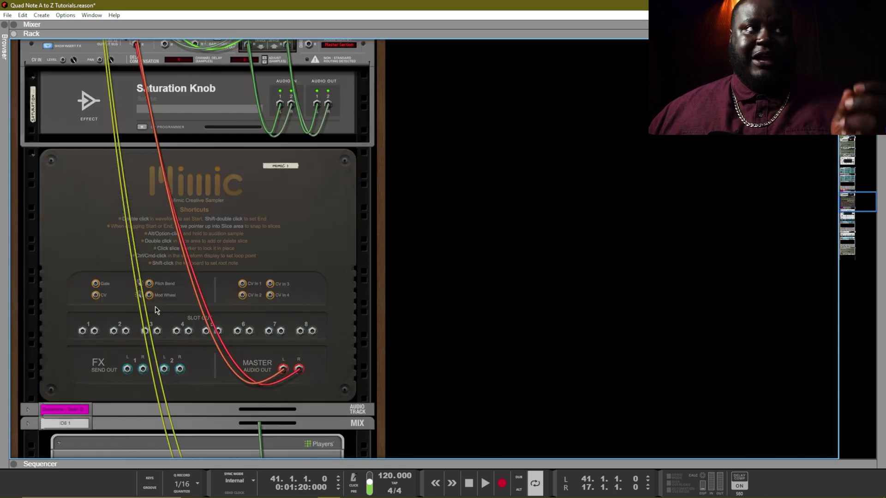
scroll(152, 307, "up", 14)
scroll(147, 303, "down", 6)
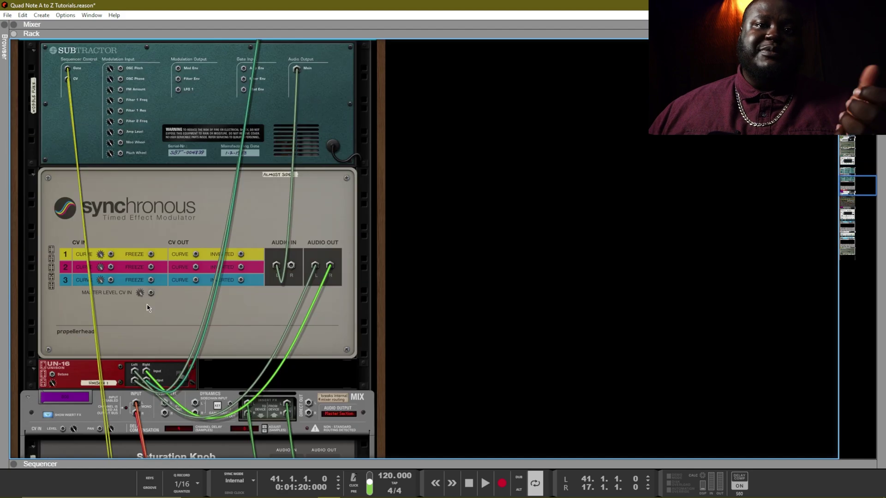
scroll(146, 305, "down", 10)
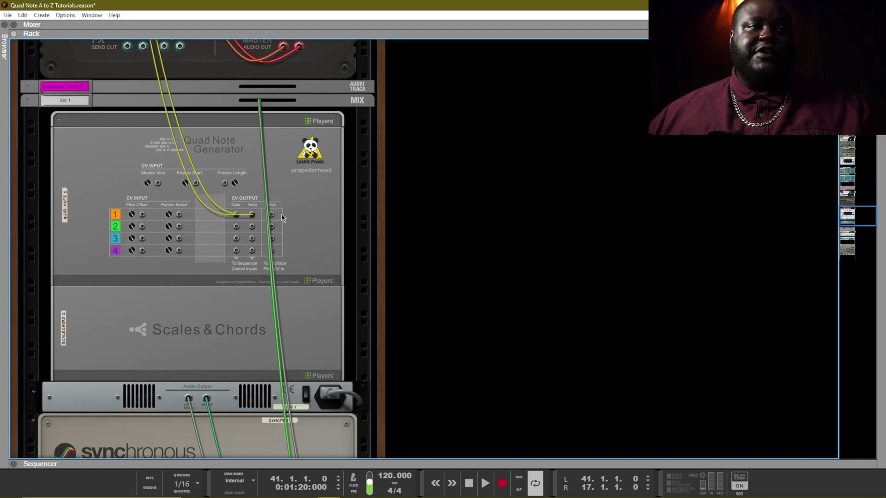
key("Tab")
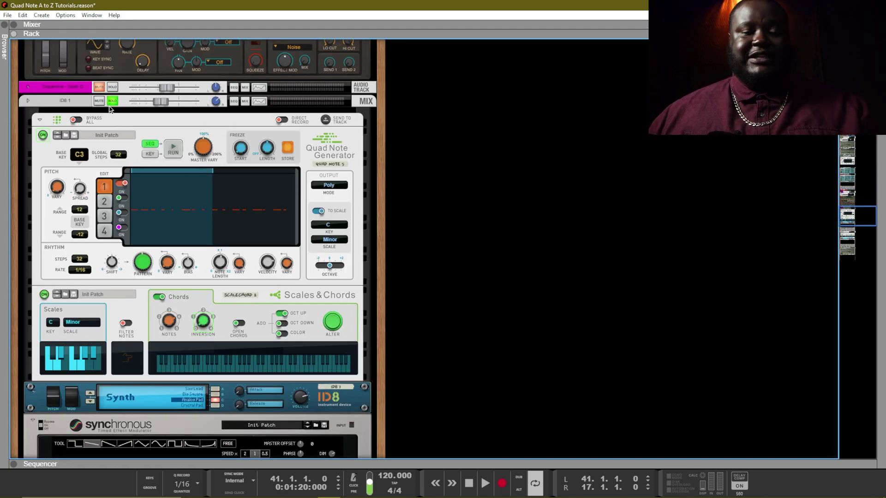
key("space")
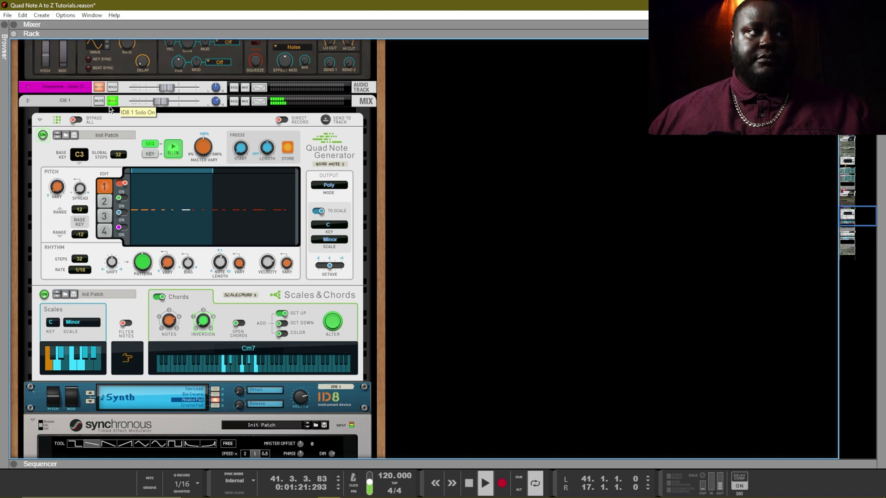
key("space")
- Trace Quad Note 5's Gate/Note CV cables to the Wobble Fuzzstep Subtractor, then show the front
key("Tab")
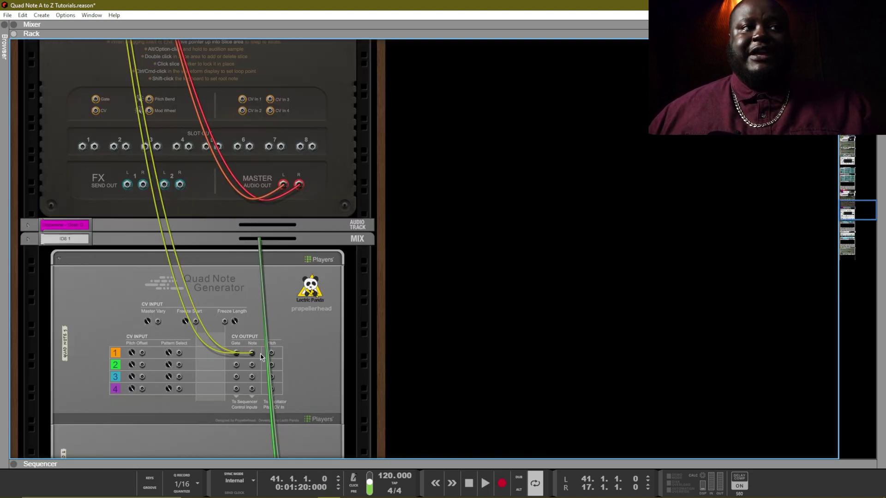
left_click_drag(261, 358, 71, 214)
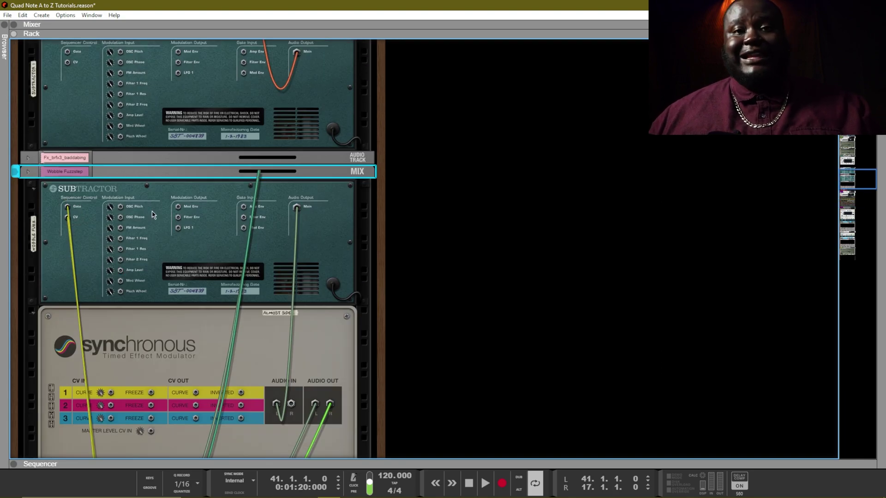
key("Tab")
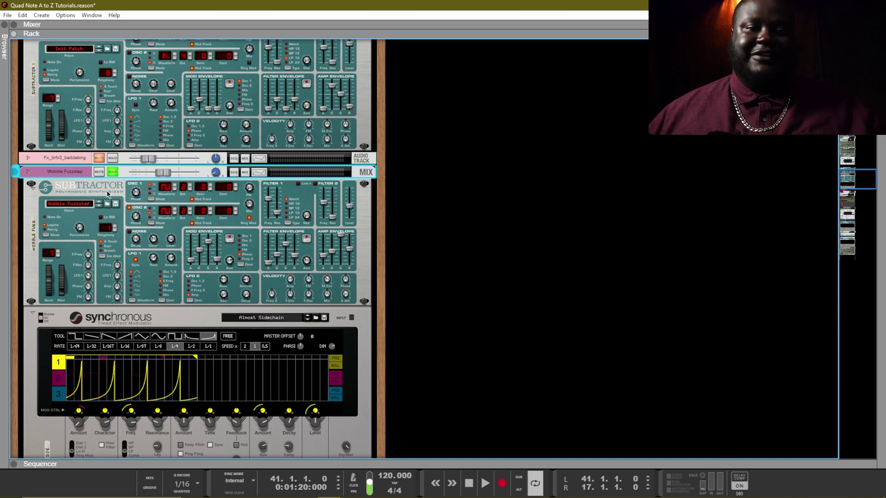
- Start playback and solo the ID8 1 instrument on the mixer
key("space")
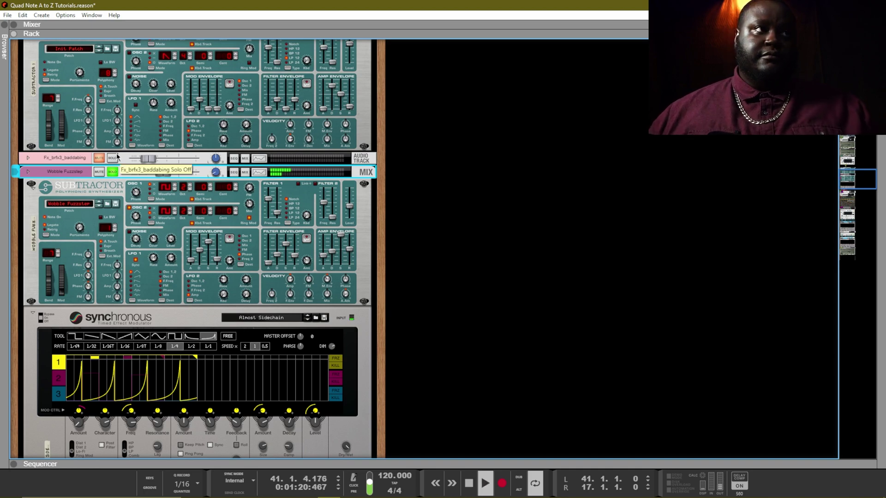
scroll(101, 215, "down", 5)
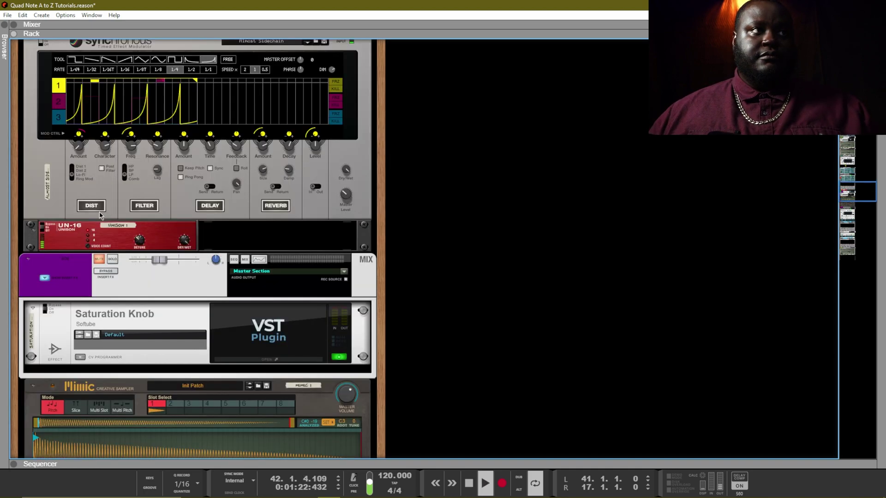
scroll(101, 215, "down", 9)
left_click(112, 151)
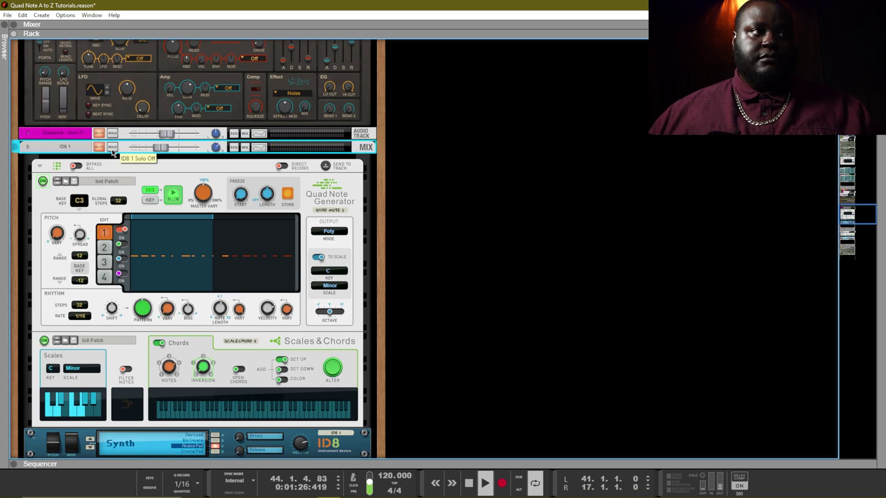
scroll(113, 154, "up", 10)
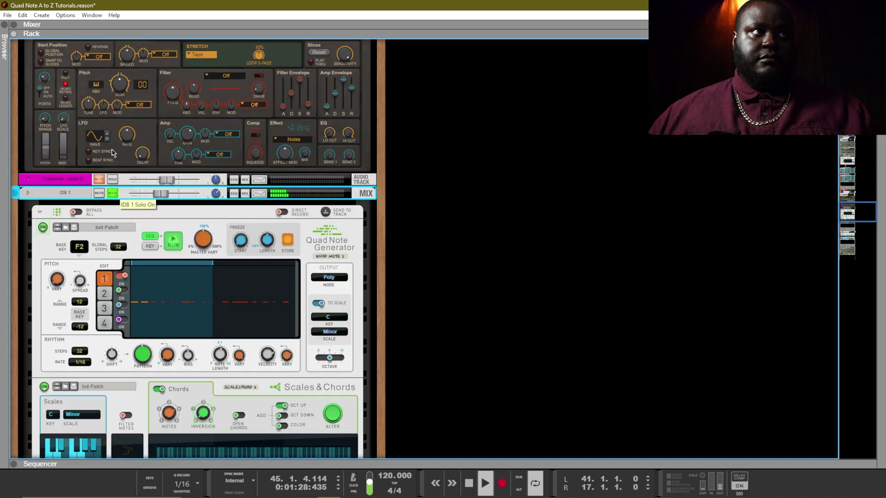
scroll(113, 154, "up", 8)
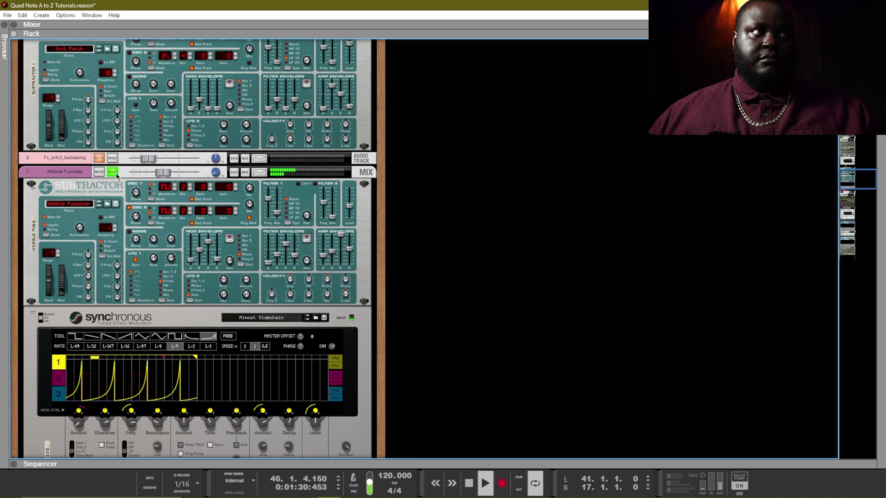
- Flip the rack to the rear cable view and scroll down through it
key("Tab")
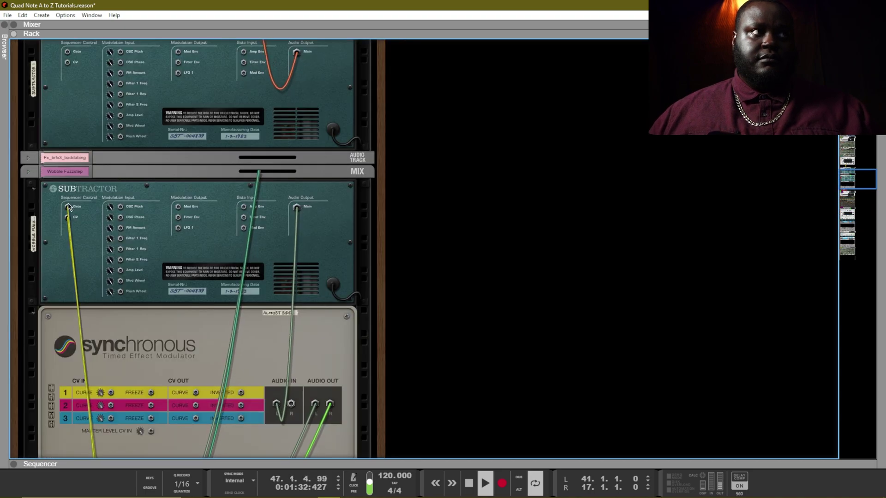
scroll(71, 207, "down", 10)
scroll(96, 219, "down", 8)
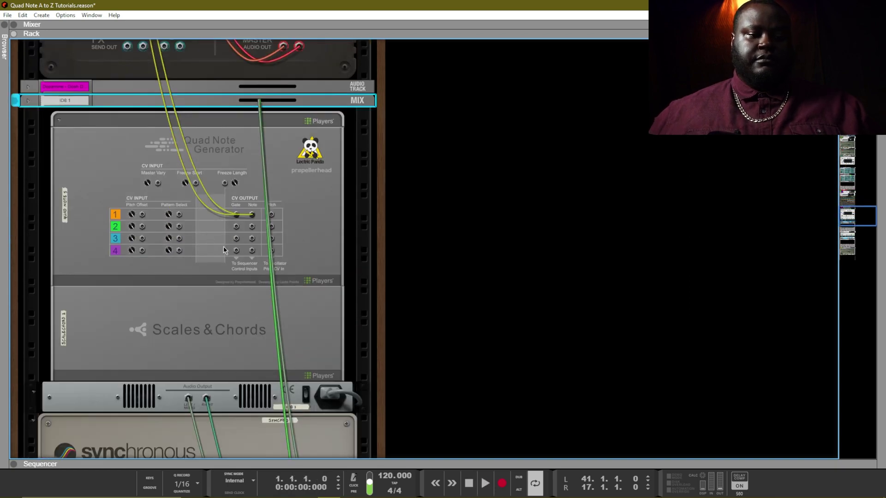
- Jump the song position to bar 17 and end with the full sequencer view
key("F7")
left_click(225, 79)
scroll(228, 224, "down", 3)
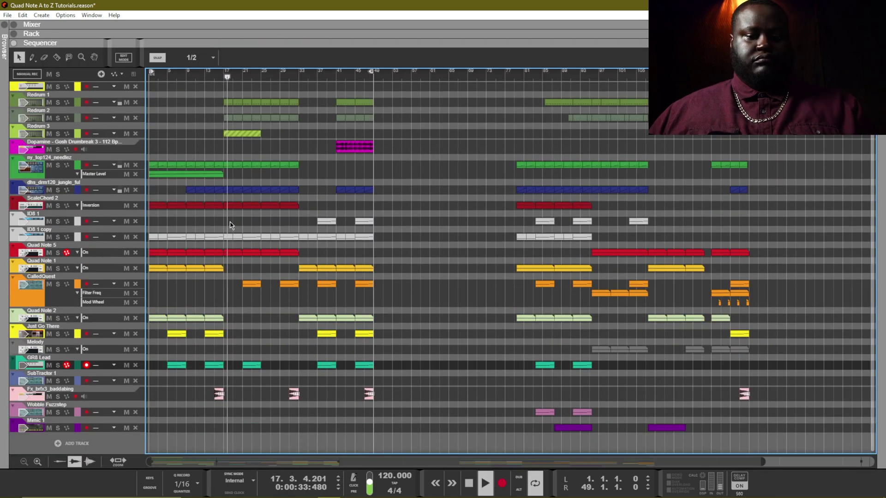
key("F7")
scroll(229, 222, "down", 3)
scroll(228, 221, "up", 10)
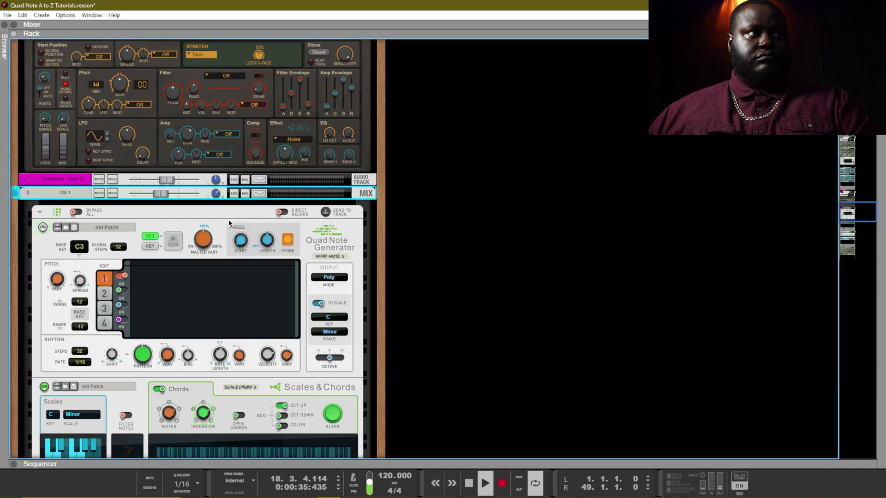
scroll(231, 225, "up", 15)
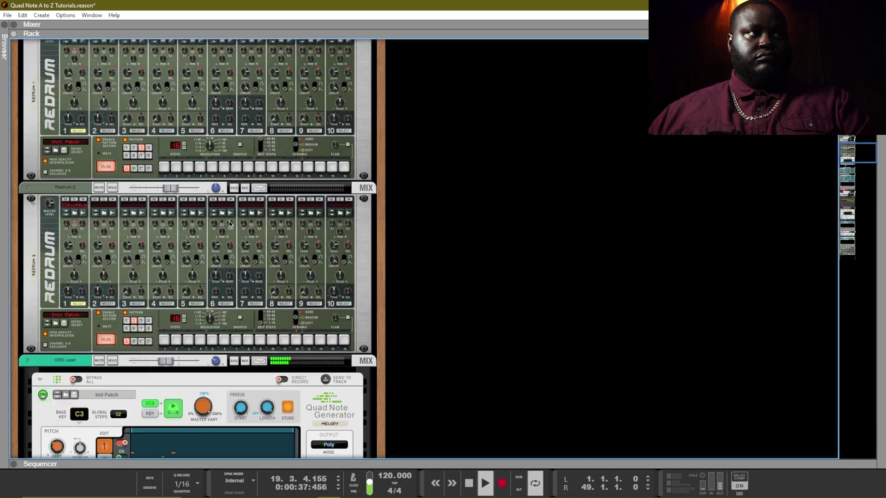
scroll(229, 225, "up", 5)
key("F7")
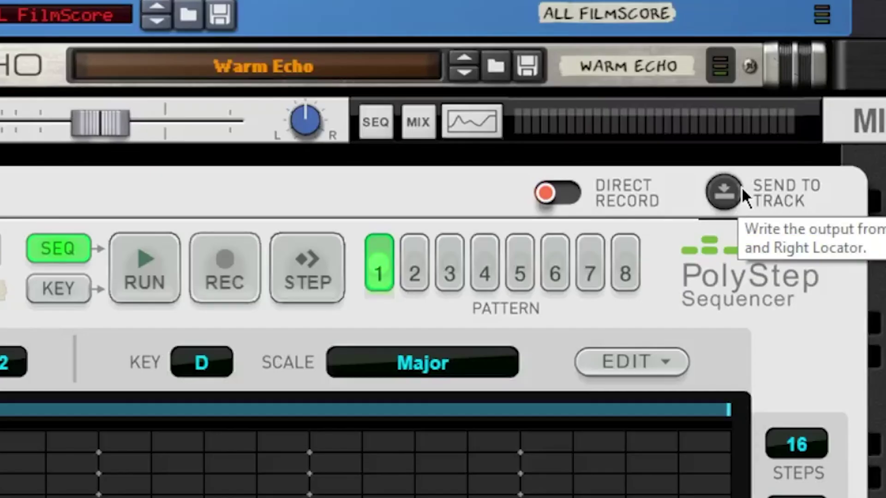
- Render the player's output as notes onto the instrument's sequencer track between the locators with Send to Track
left_click(741, 187)
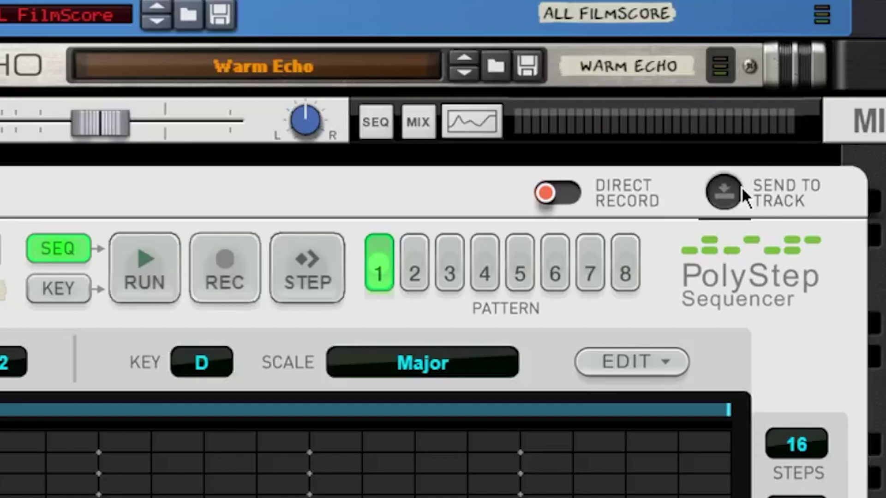